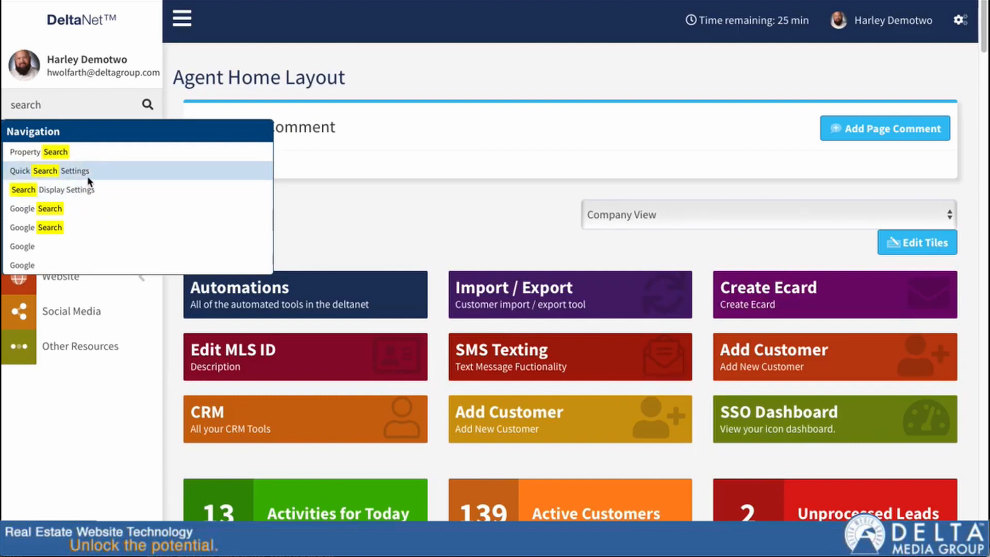
Clear the sidebar search, filter account settings by 'property', and open Property Search Settings
double_click(26, 104)
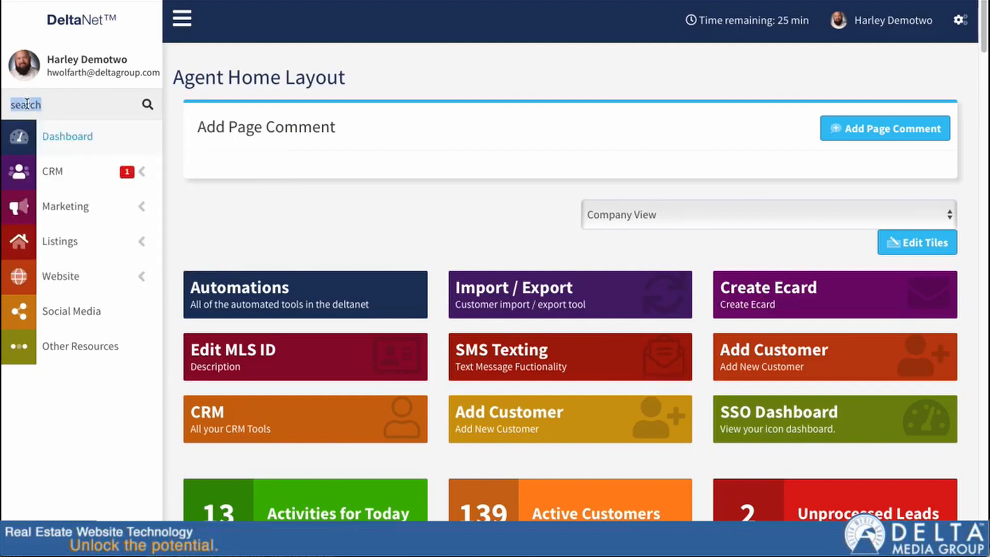
key("BackSpace")
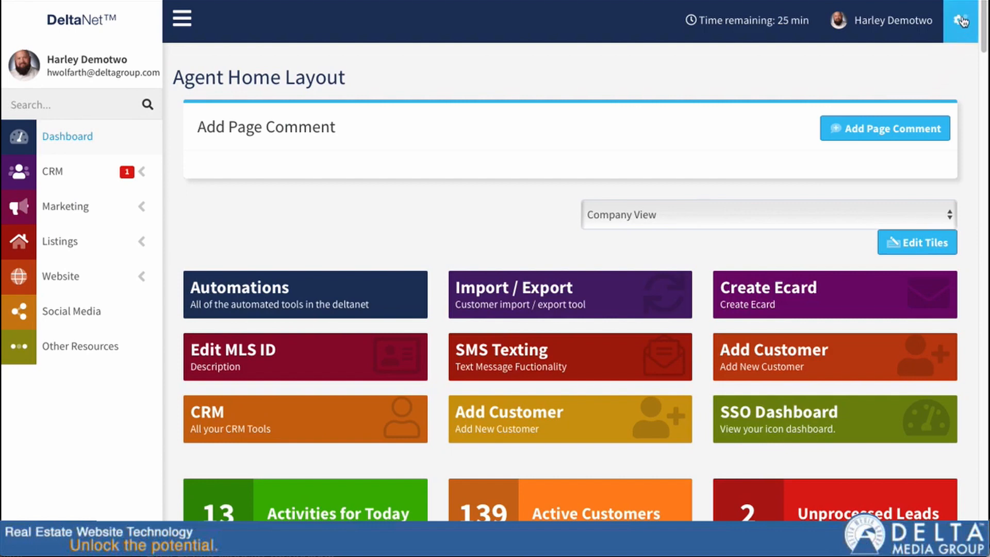
left_click(962, 22)
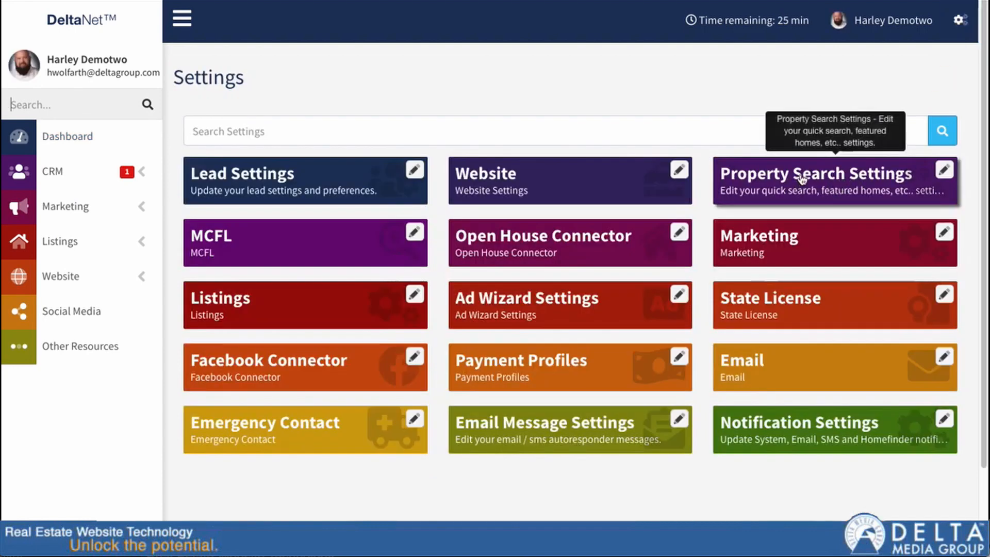
left_click(641, 129)
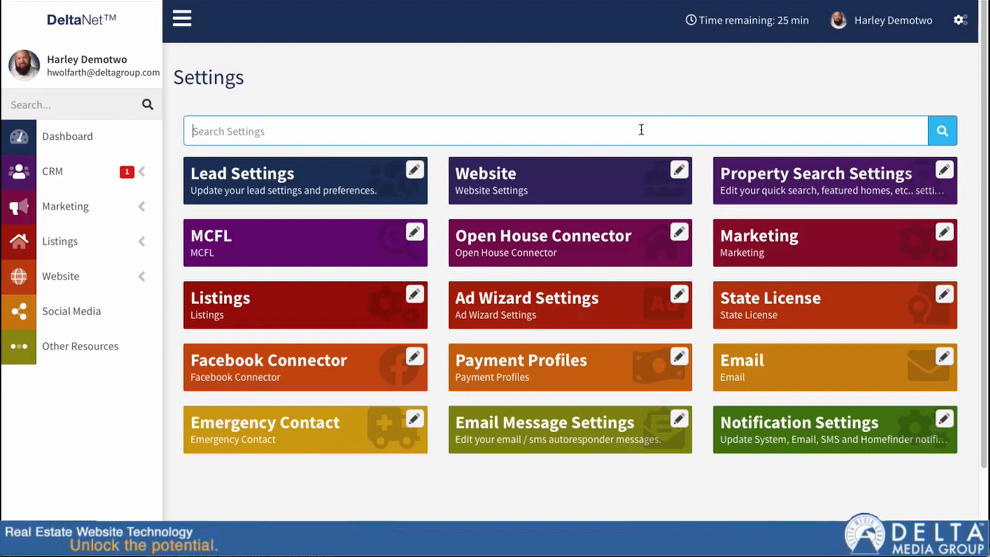
type("property")
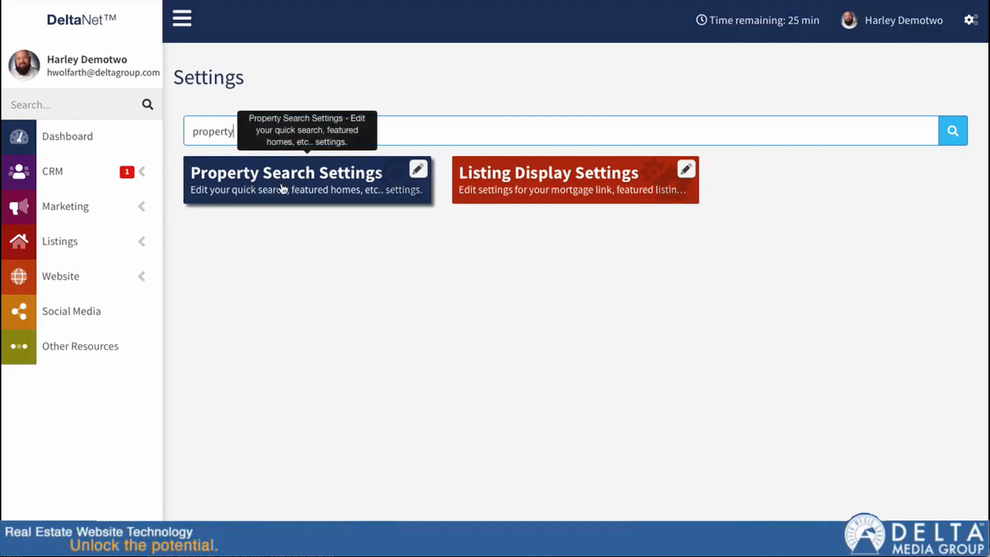
double_click(240, 131)
key("BackSpace")
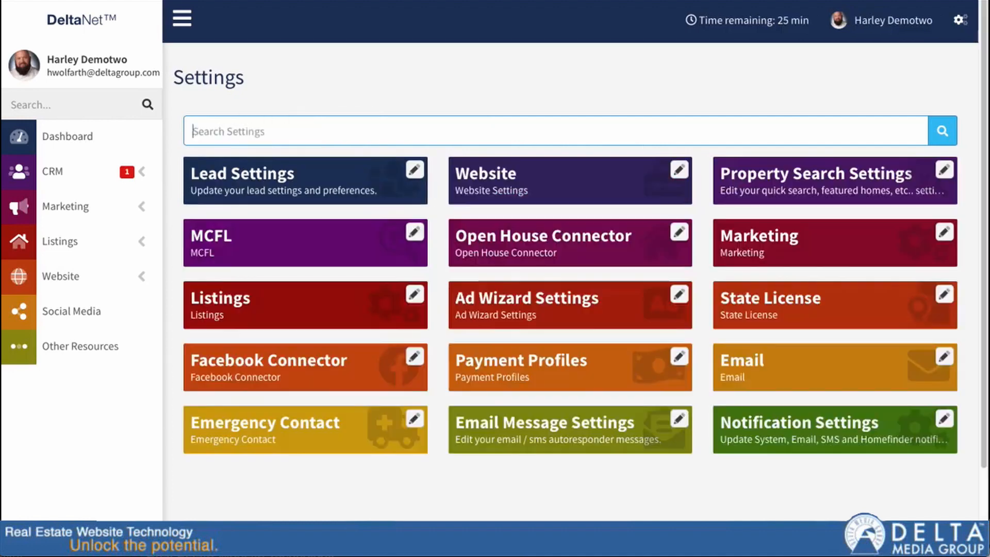
left_click(815, 184)
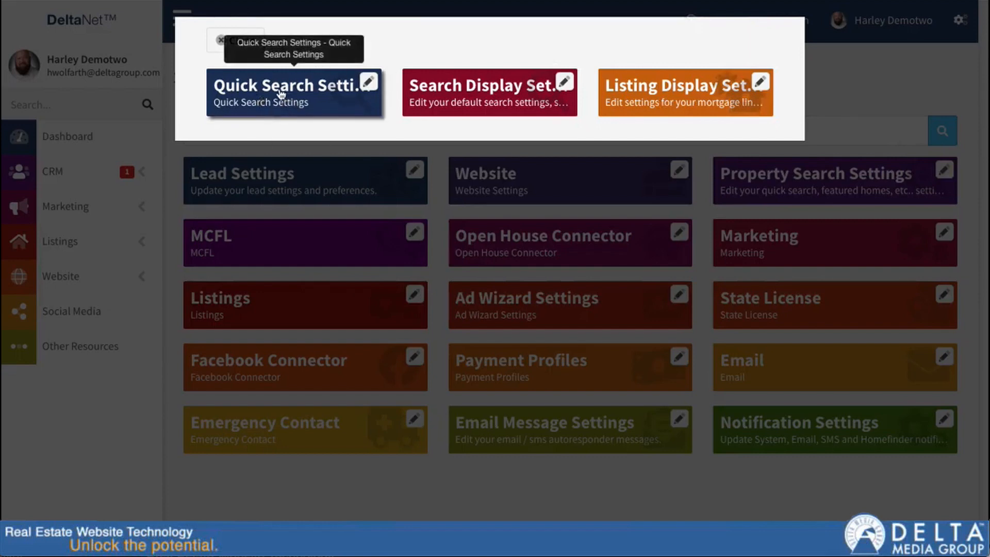
Open Quick Search Settings and scroll down to the state-order list
left_click(272, 94)
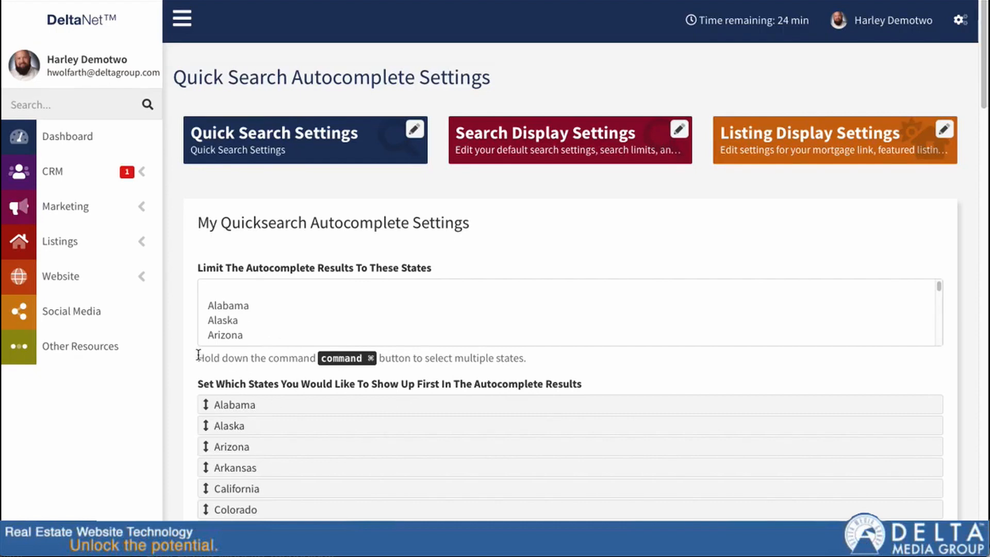
scroll(190, 359, "down", 2)
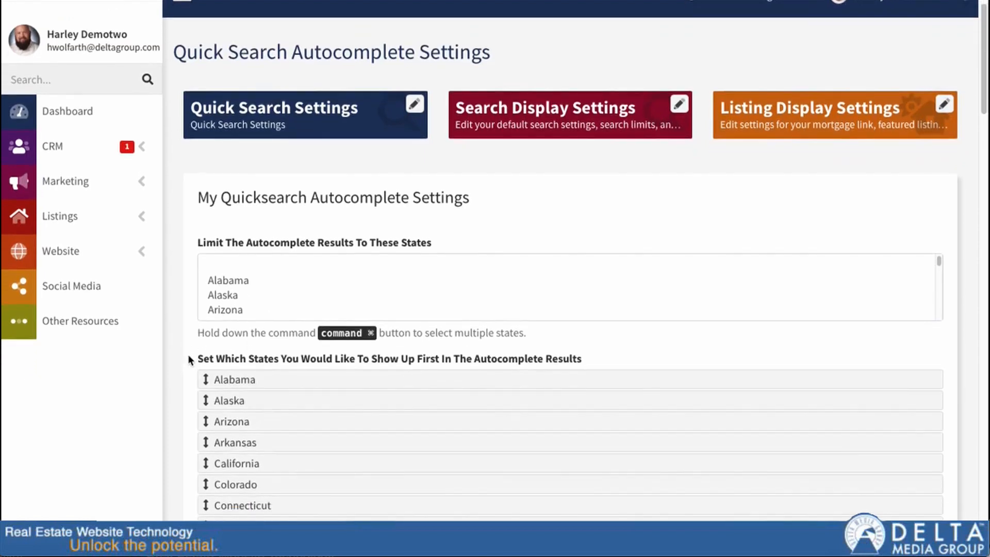
scroll(193, 354, "down", 10)
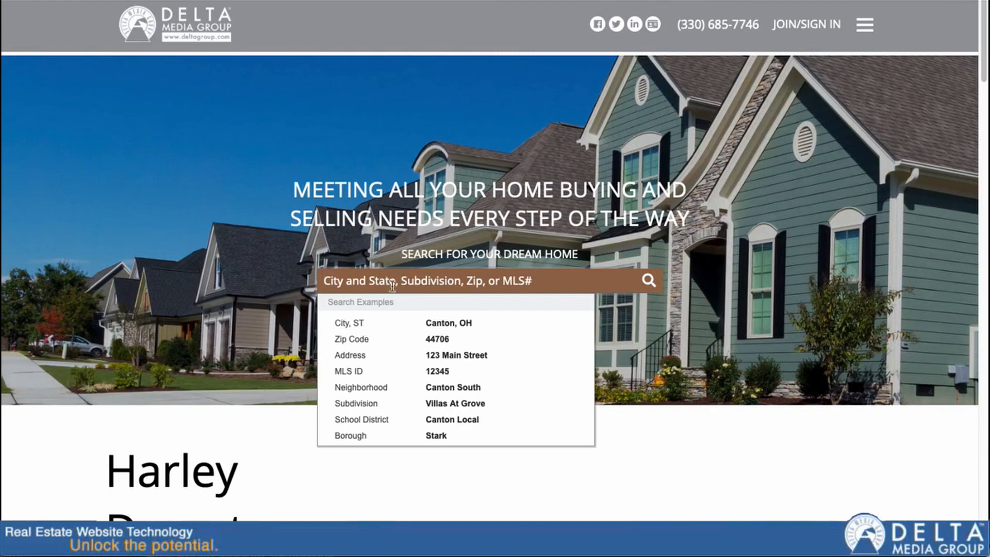
Drag Ohio to the top of the 'Set Which States Show Up First' list
type("canton")
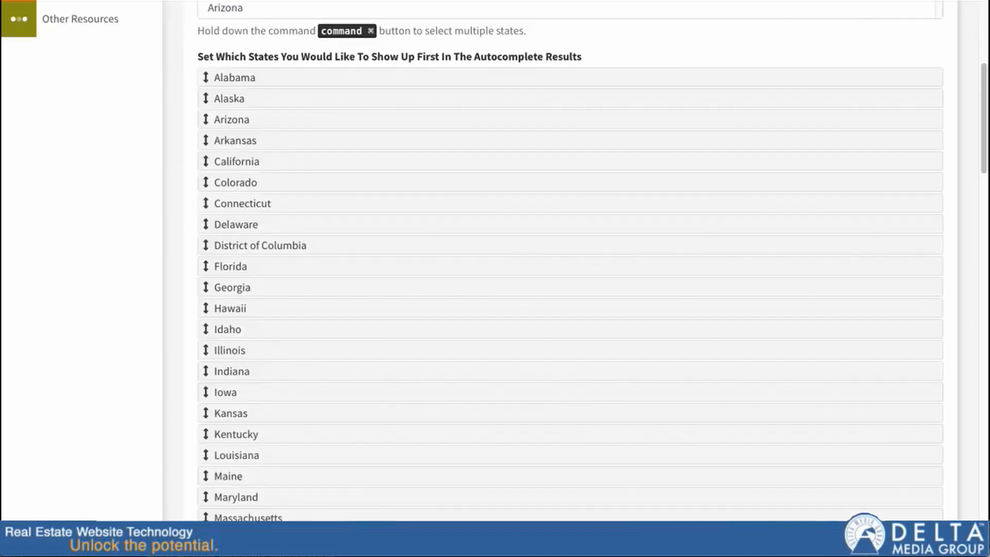
scroll(292, 369, "down", 6)
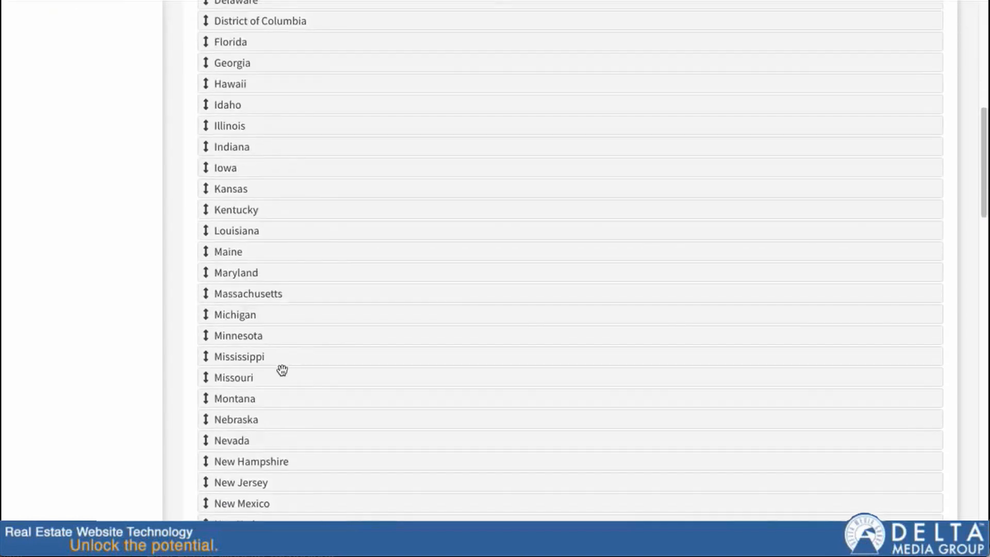
left_click_drag(206, 477, 224, 41)
scroll(278, 137, "up", 7)
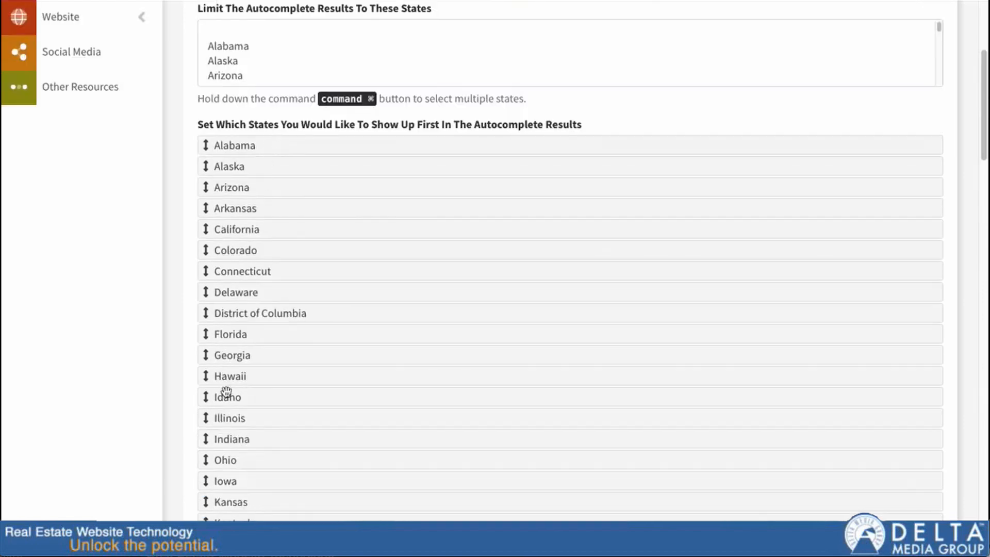
left_click_drag(224, 460, 215, 147)
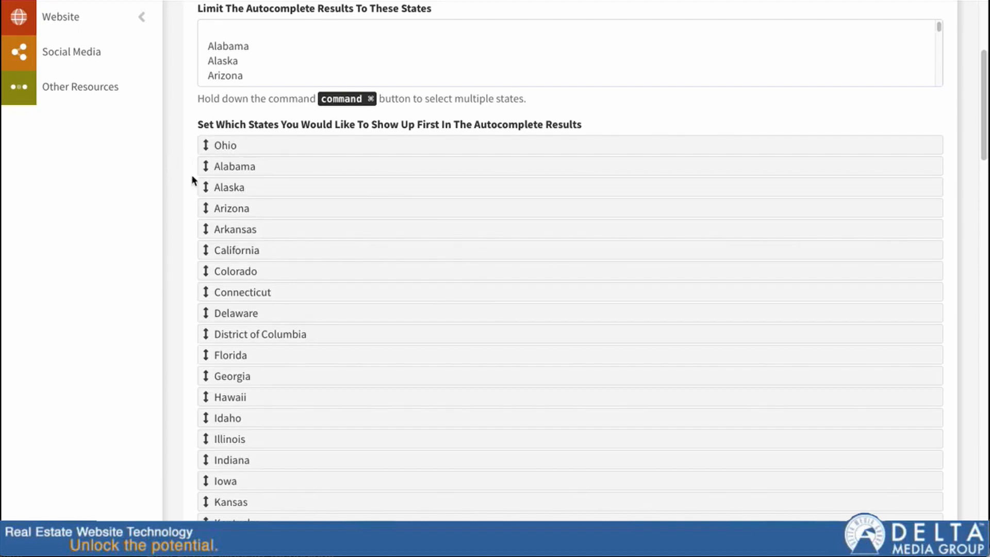
scroll(175, 197, "down", 20)
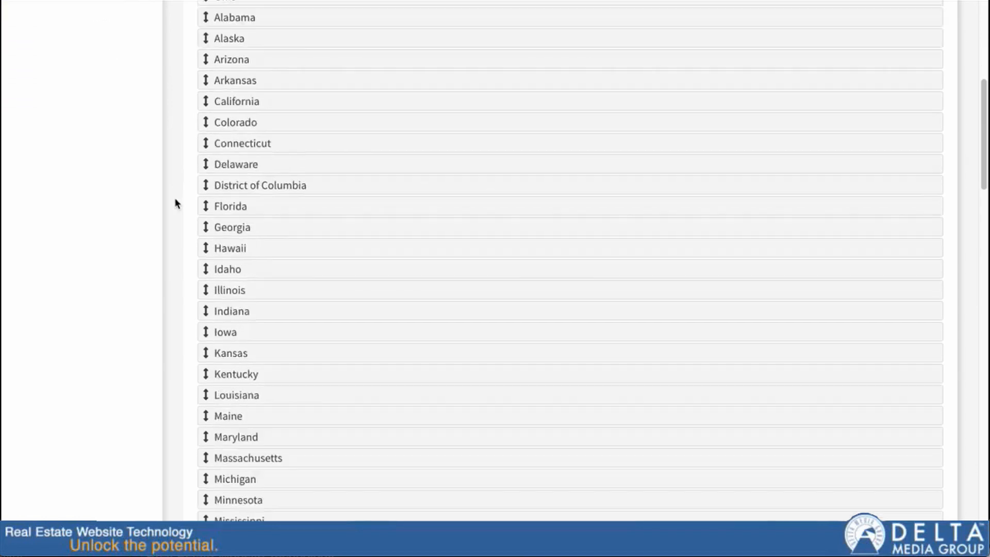
scroll(181, 213, "down", 1)
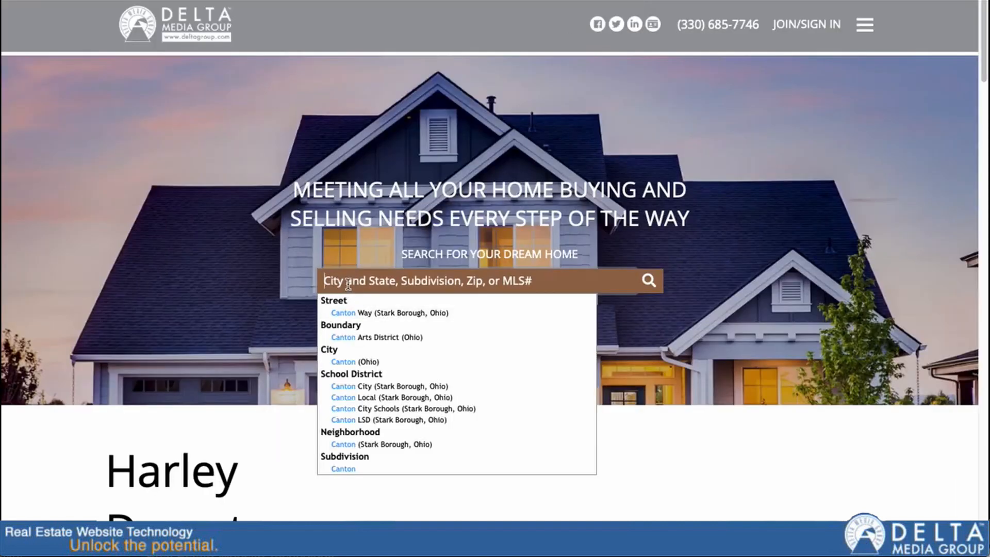
left_click(348, 282)
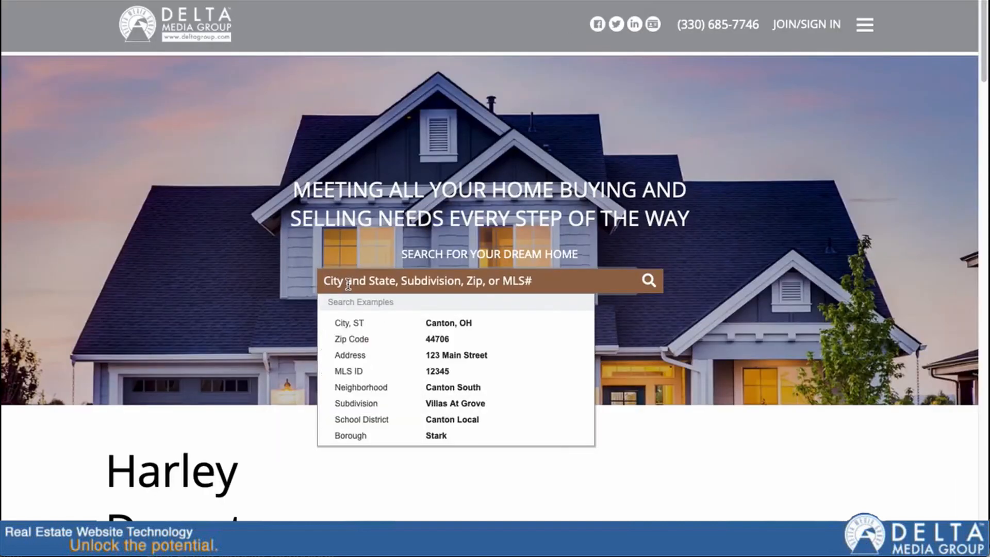
type("123")
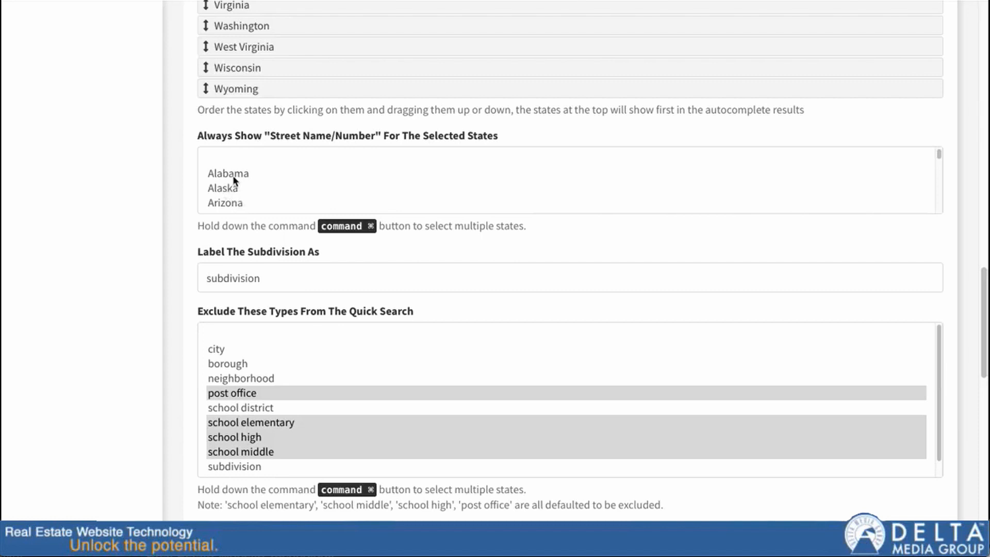
left_click(237, 174)
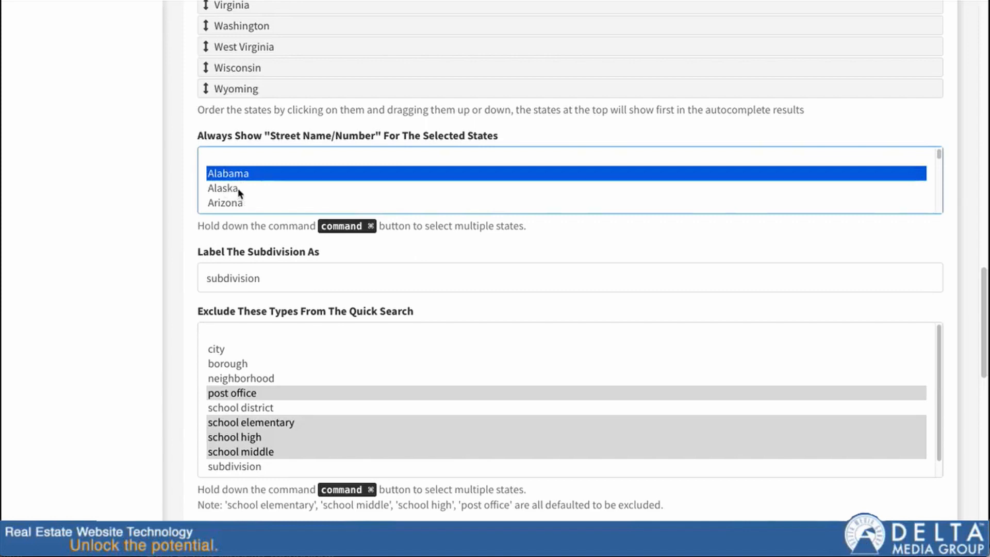
left_click(238, 189, "super")
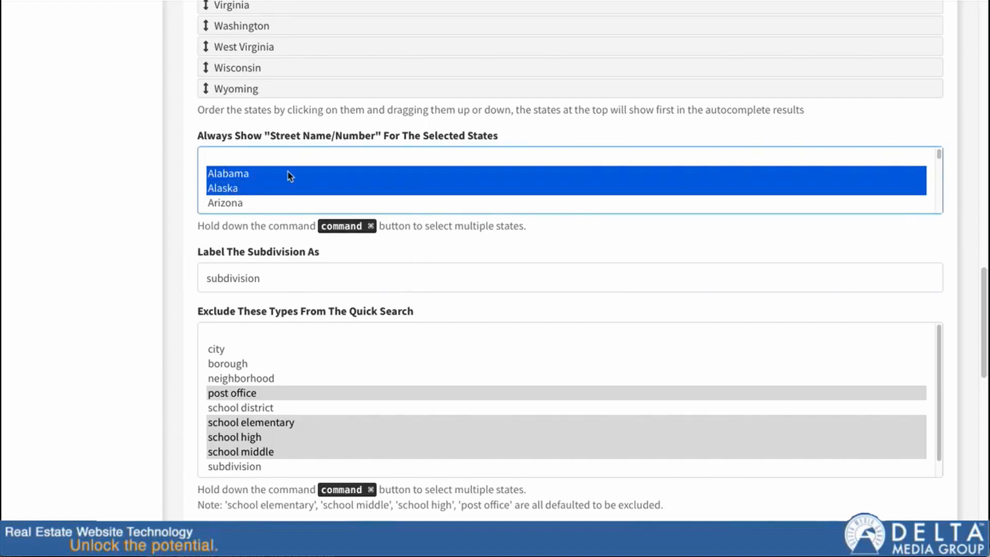
left_click(228, 204, "super")
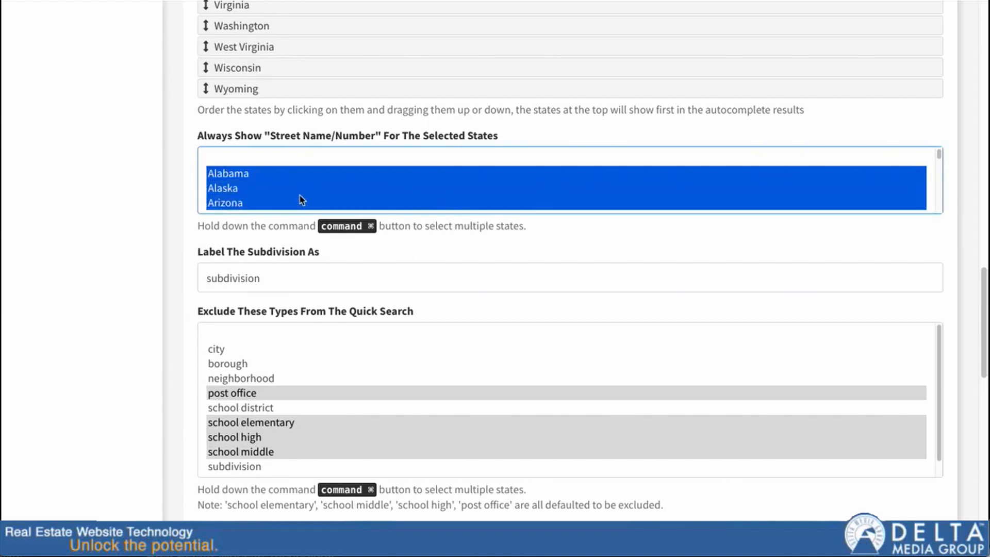
left_click(227, 189, "super")
left_click(246, 176, "super")
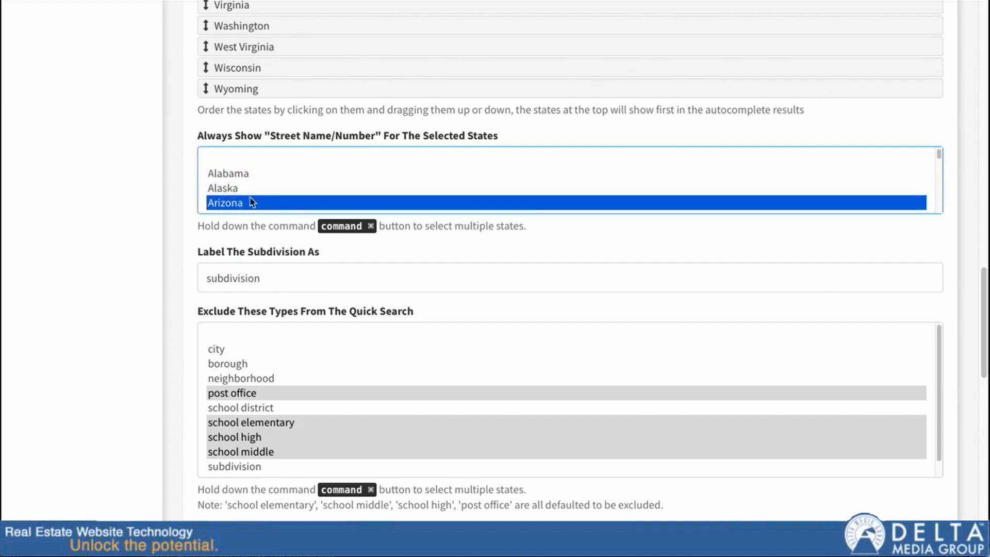
left_click(252, 202, "super")
left_click(252, 186, "super")
left_click(250, 176, "super")
left_click(248, 205)
left_click(248, 189)
left_click(248, 176)
left_click(244, 189)
left_click(250, 202)
left_click(248, 189)
left_click(248, 174)
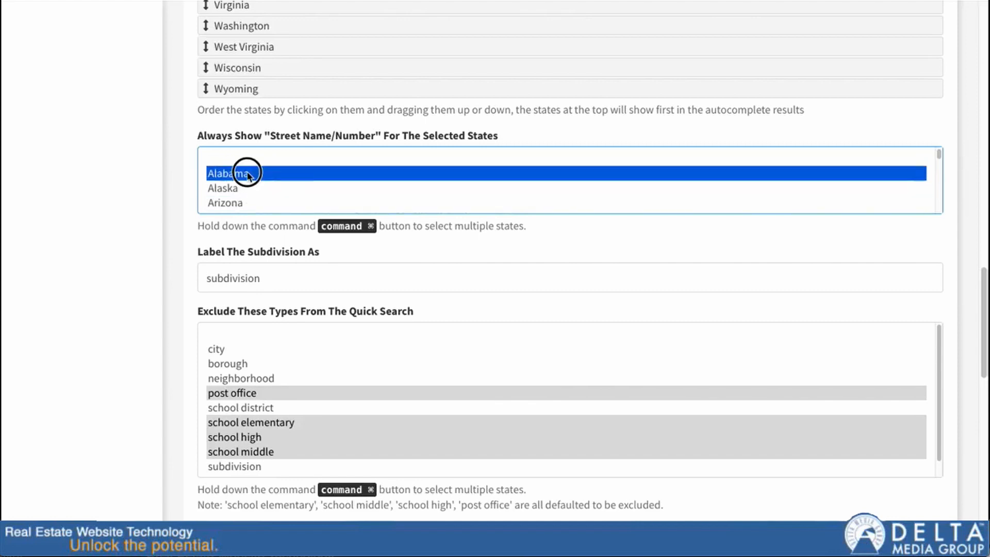
left_click(277, 175, "super")
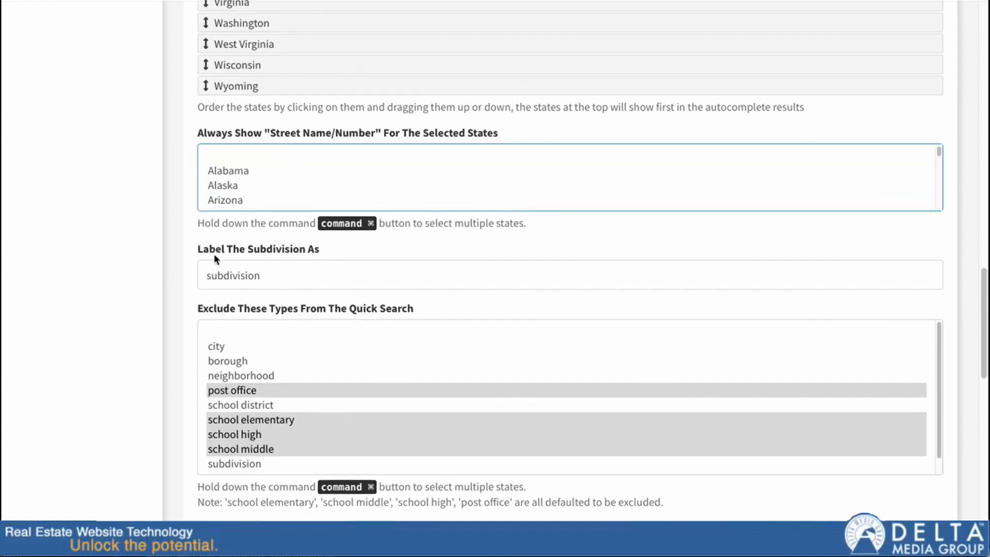
scroll(254, 238, "down", 1)
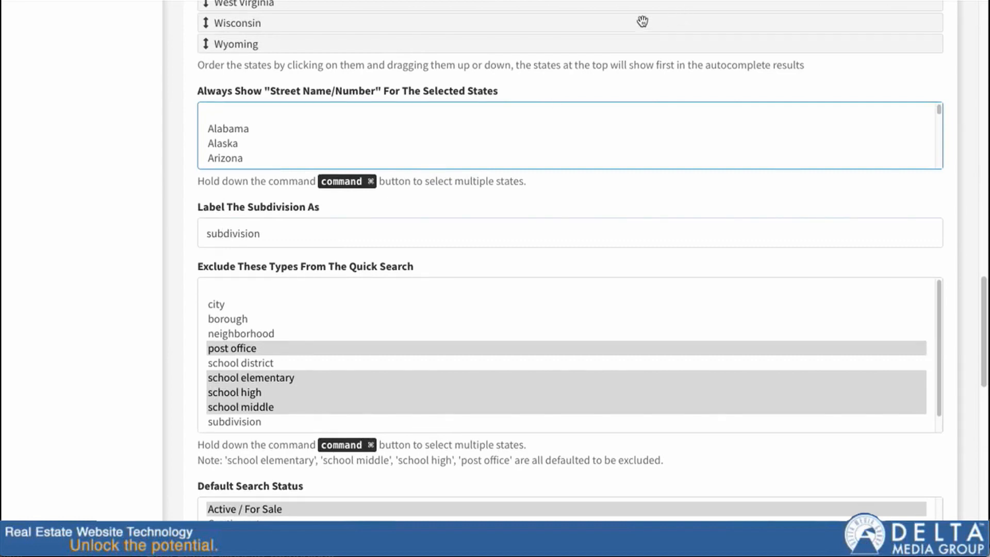
left_click(616, 0)
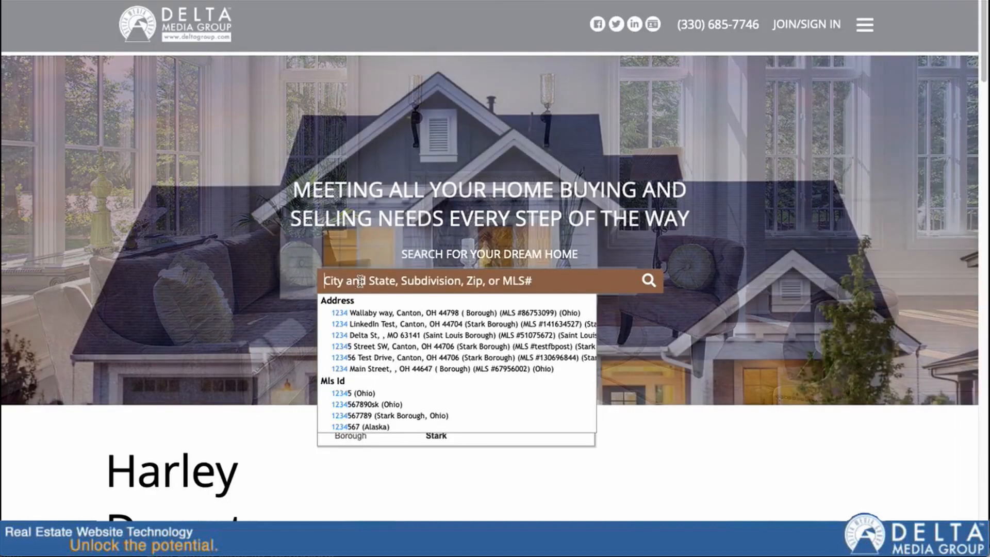
left_click(366, 276)
type("jackson")
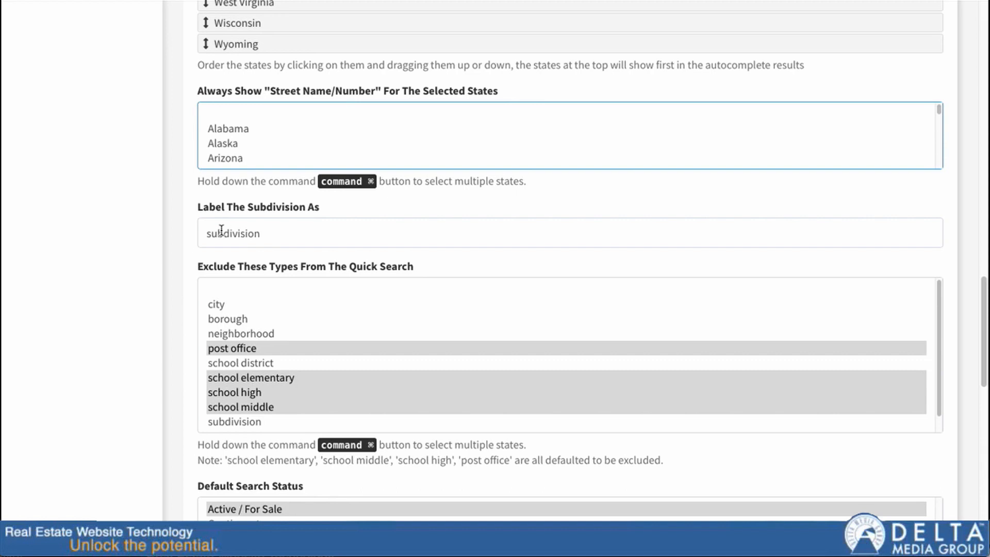
double_click(221, 231)
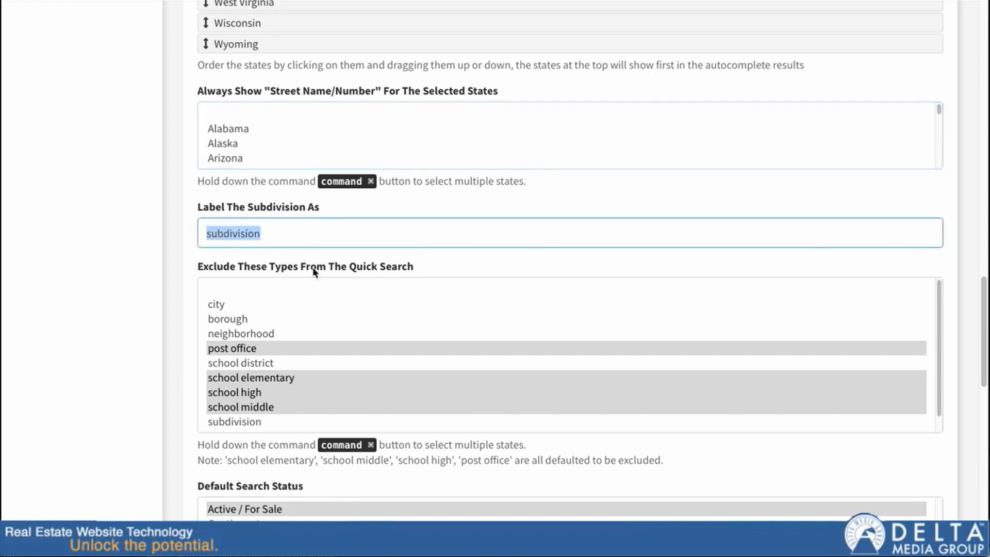
scroll(197, 236, "down", 1)
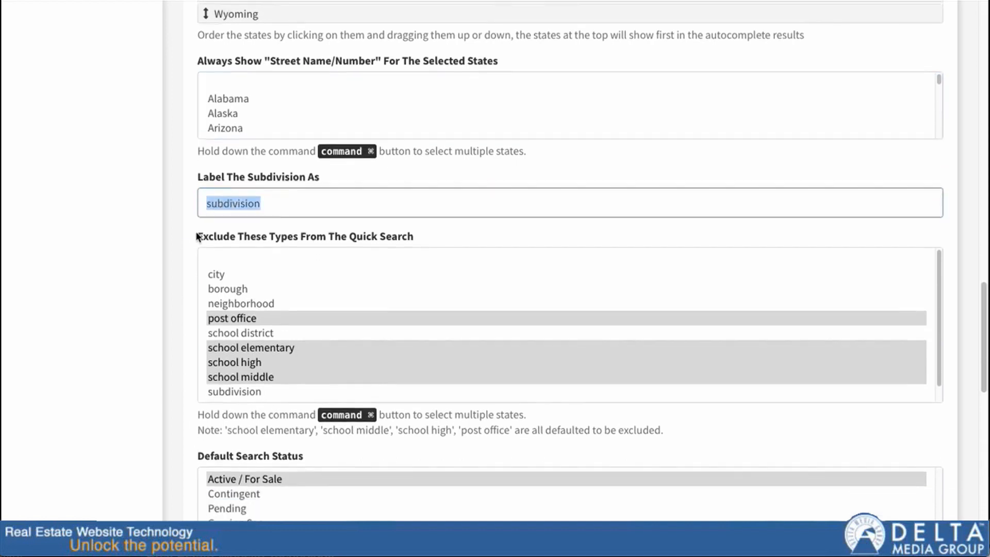
scroll(197, 236, "down", 2)
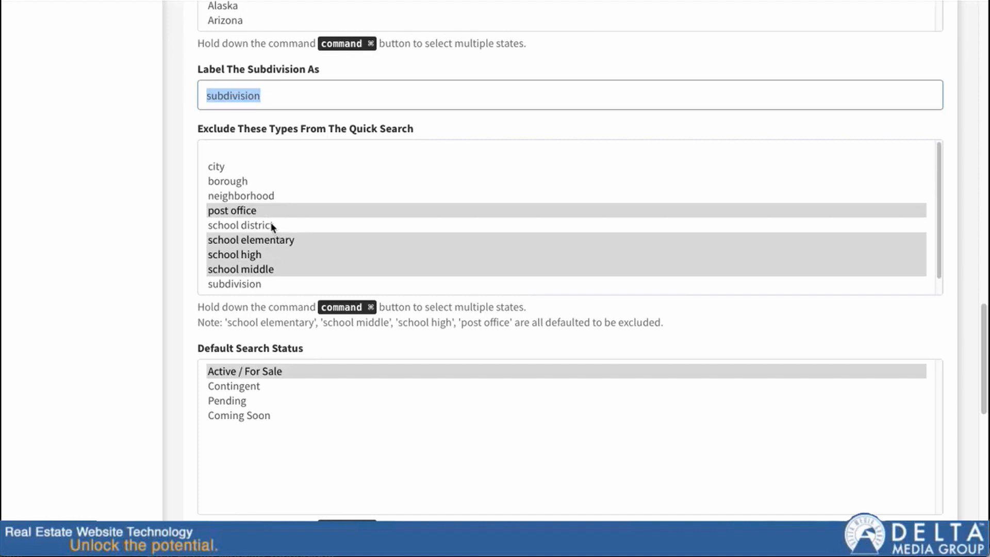
Mark borough, post office and elementary, high and middle school as excluded, leaving city out
left_click(230, 166)
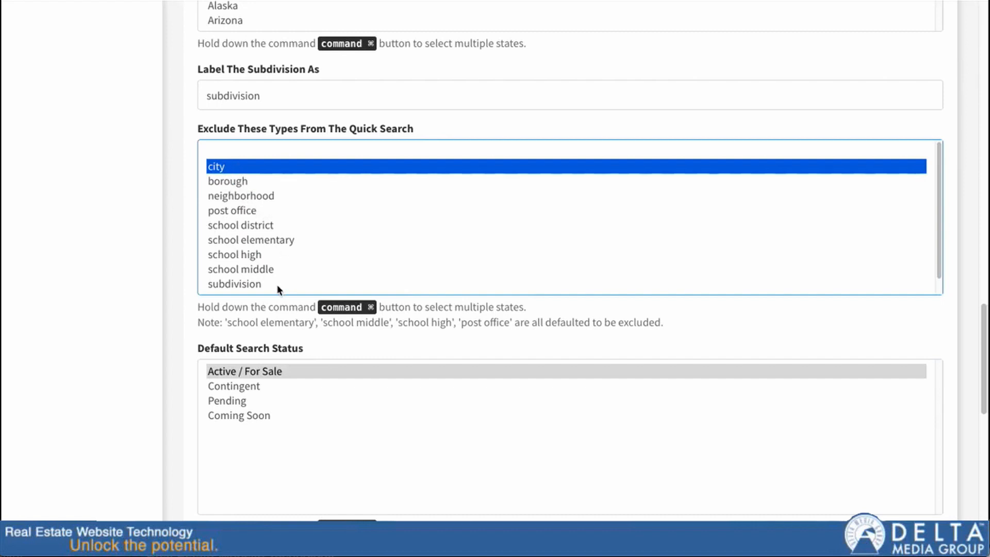
left_click(256, 239, "super")
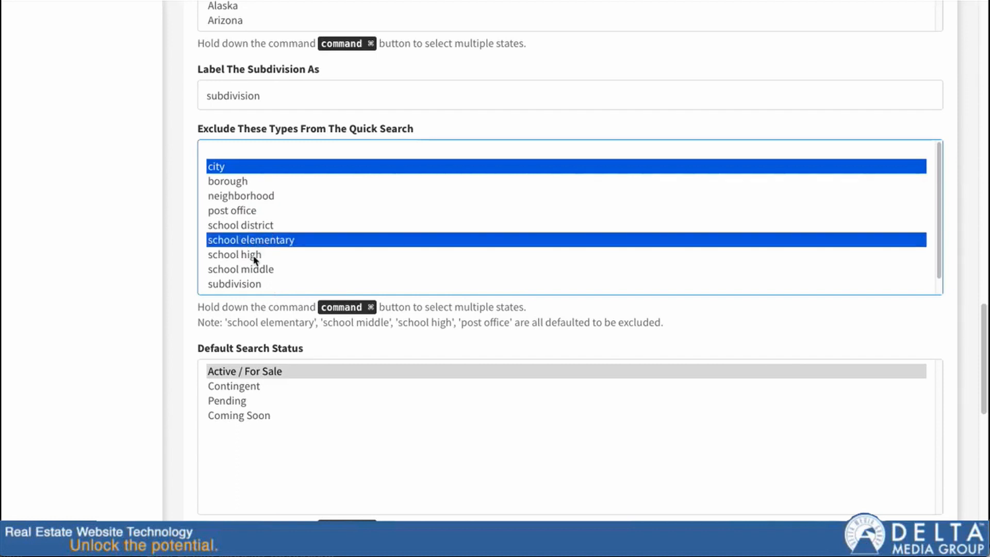
left_click(254, 256, "super")
left_click(256, 268, "super")
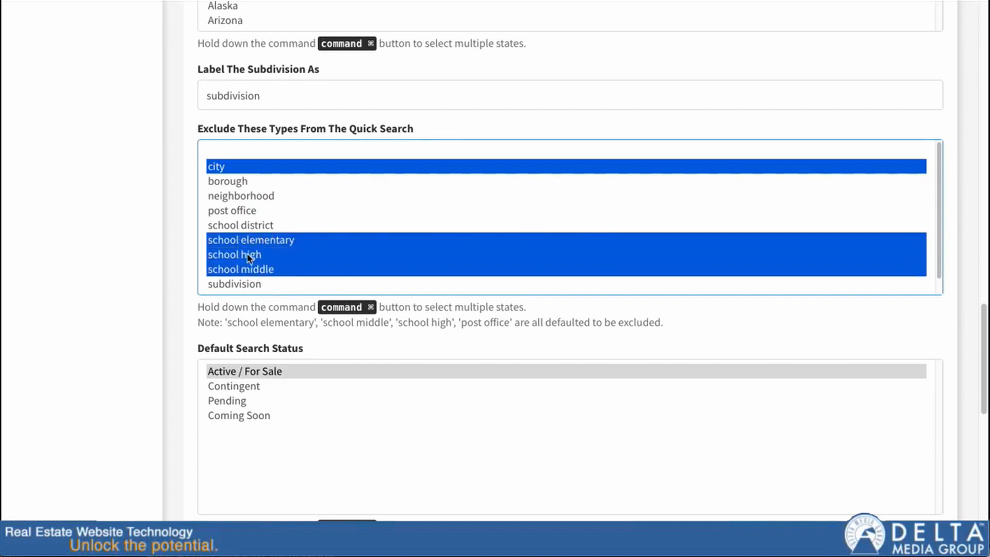
left_click(252, 212, "super")
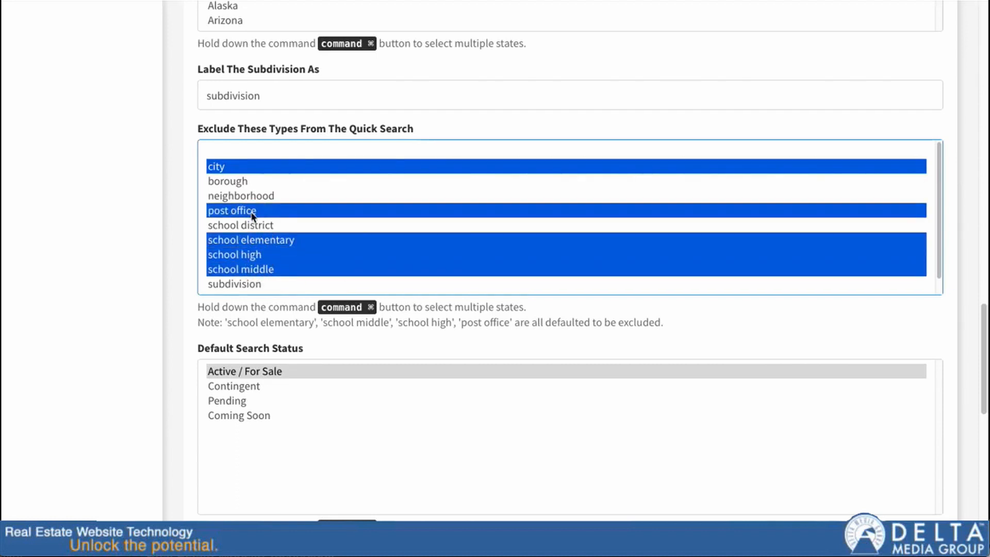
left_click(228, 178, "super")
left_click(228, 166, "super")
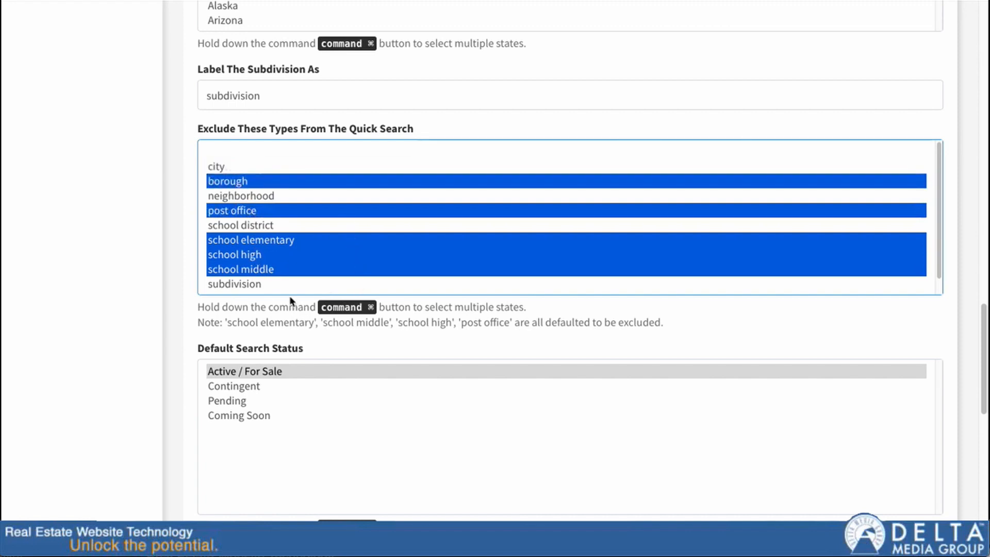
scroll(281, 247, "down", 1)
scroll(278, 261, "up", 3)
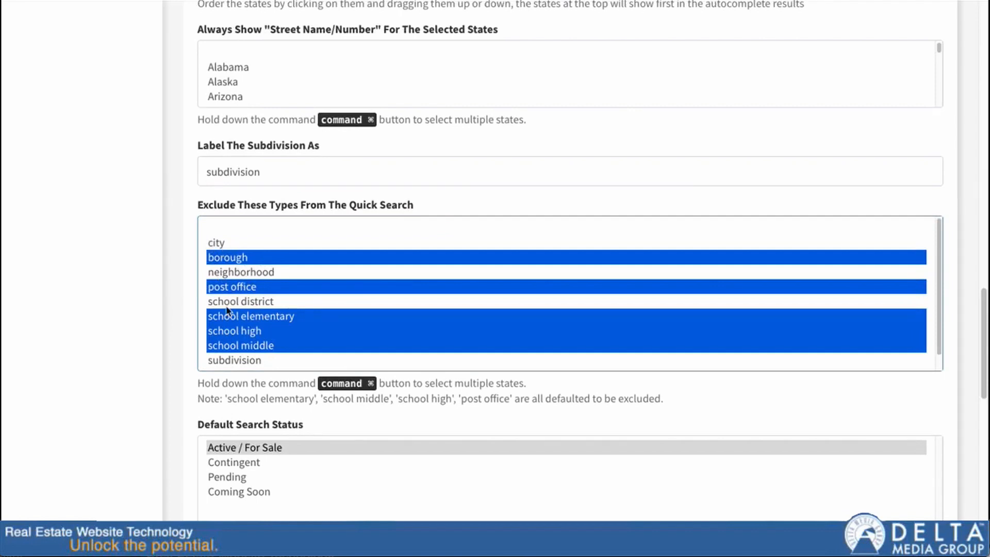
scroll(230, 314, "down", 1)
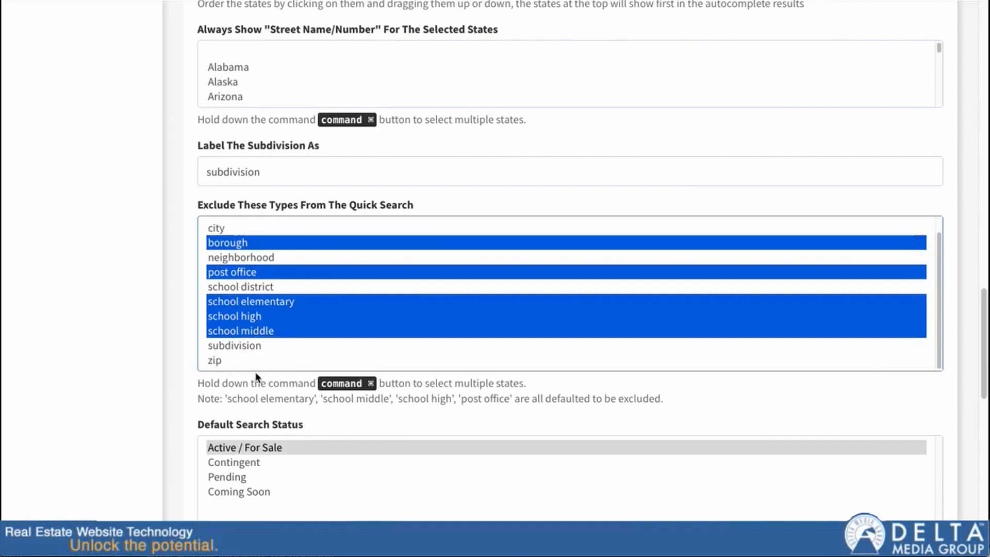
Drop the school types and add neighborhood, leaving only borough, neighborhood and post office excluded
left_click(260, 288, "super")
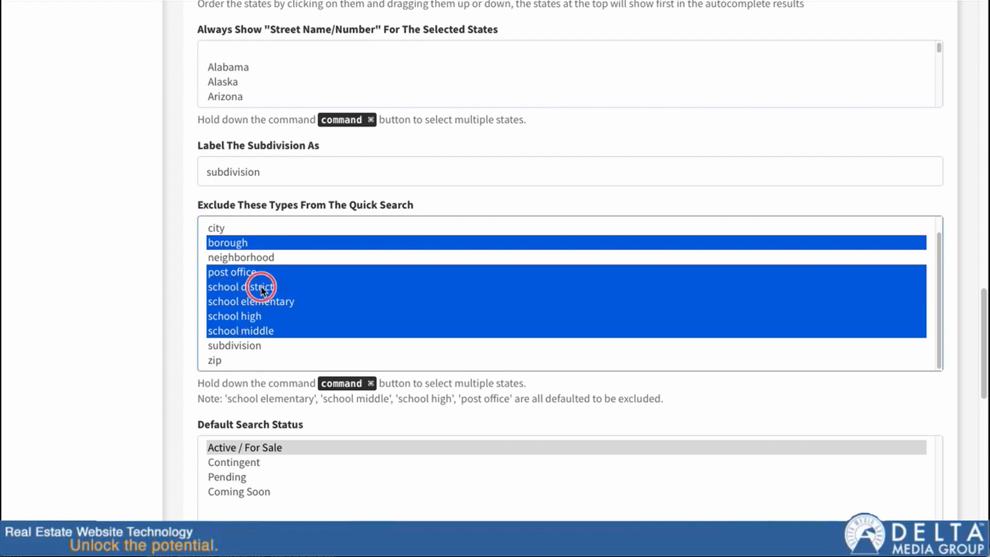
left_click(261, 302, "super")
left_click(259, 316, "super")
left_click(256, 330, "super")
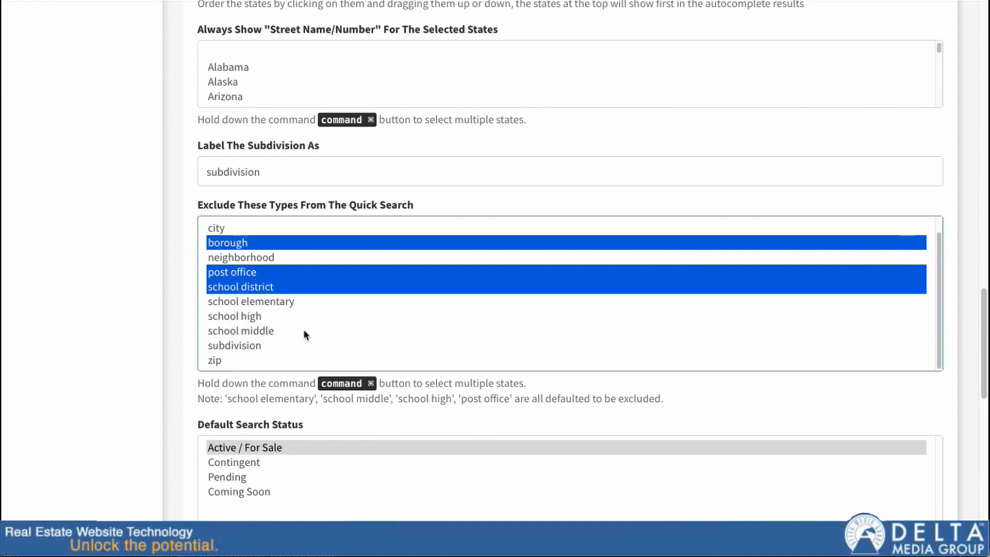
left_click(262, 287, "super")
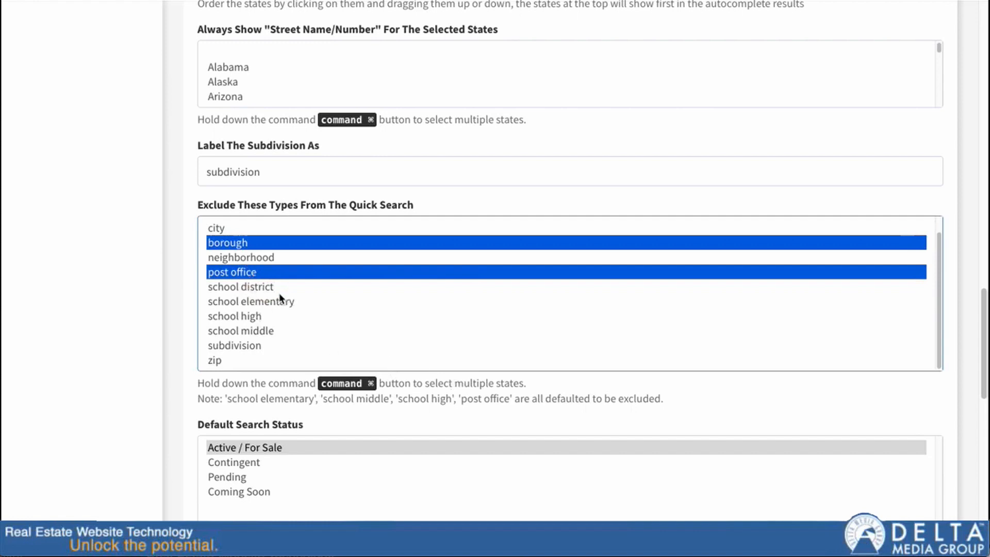
scroll(243, 257, "up", 1)
left_click(247, 299, "super")
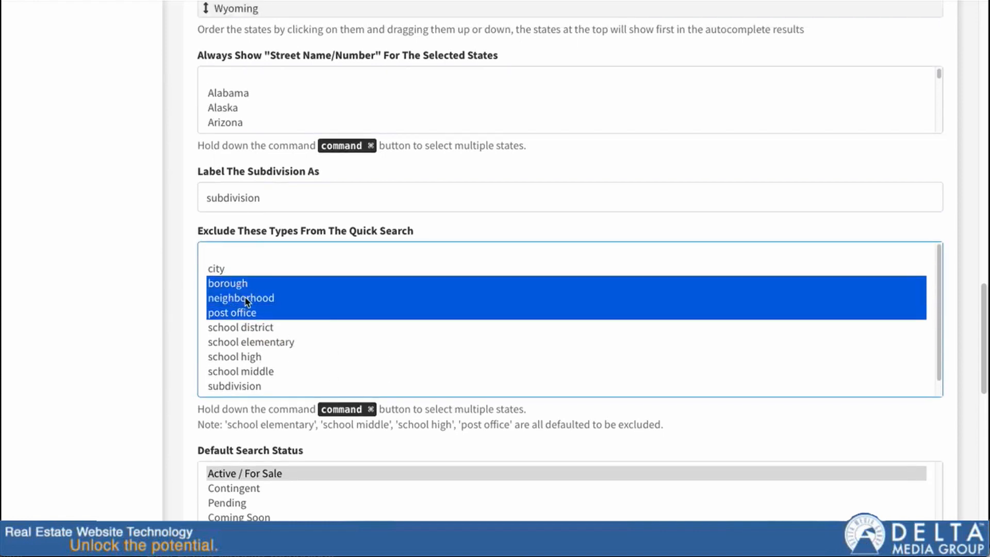
scroll(298, 339, "down", 1)
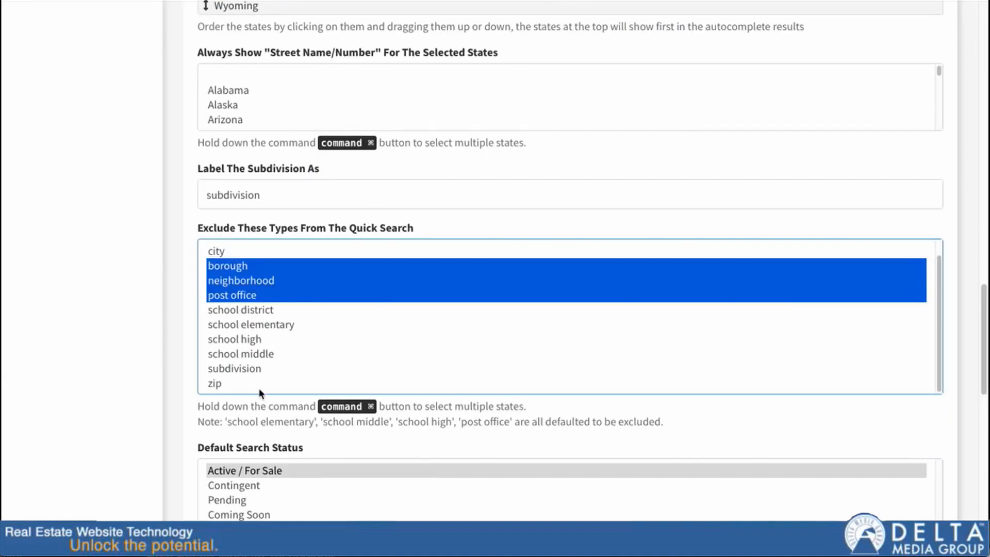
Set default statuses to Active / For Sale, Contingent and Coming Soon, deselecting Pending
scroll(191, 364, "down", 3)
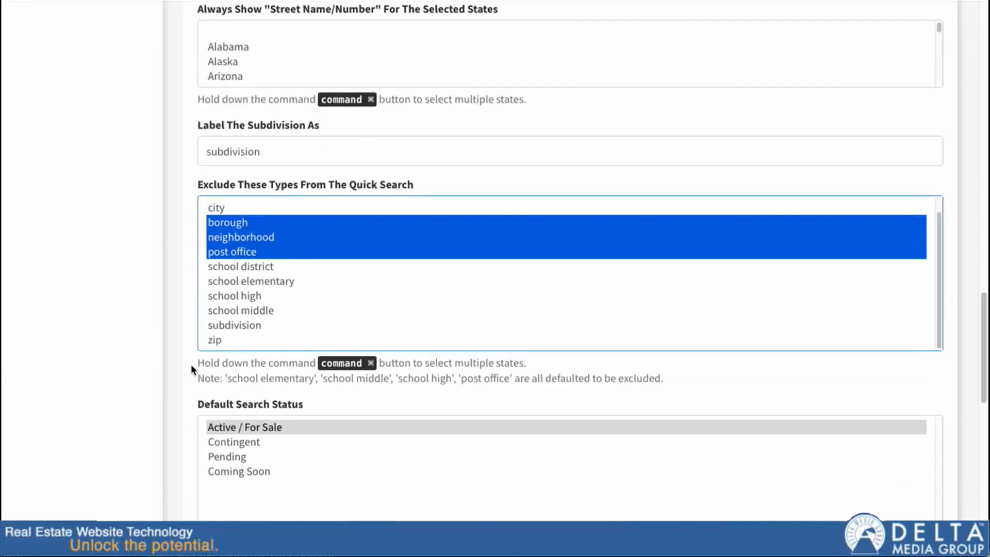
scroll(187, 349, "down", 2)
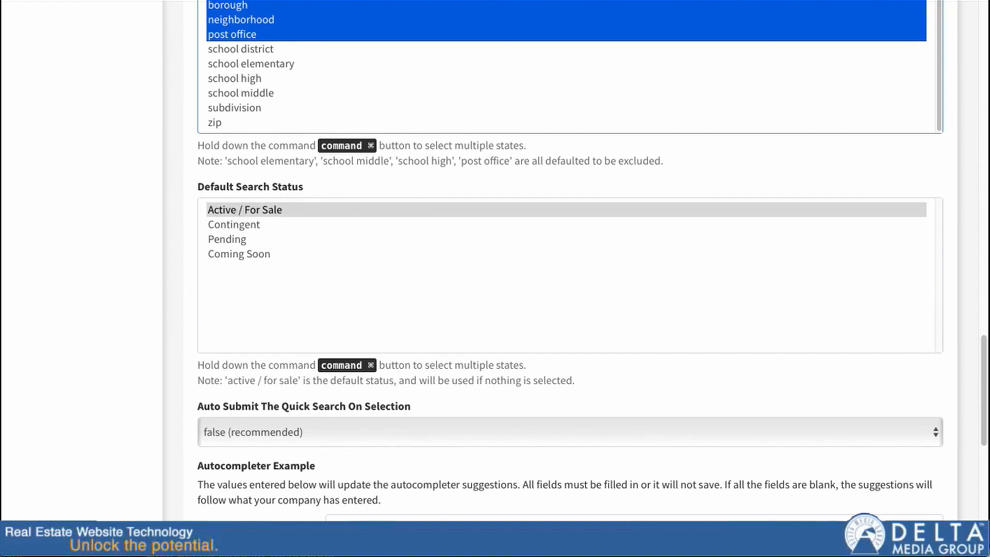
left_click(691, 0)
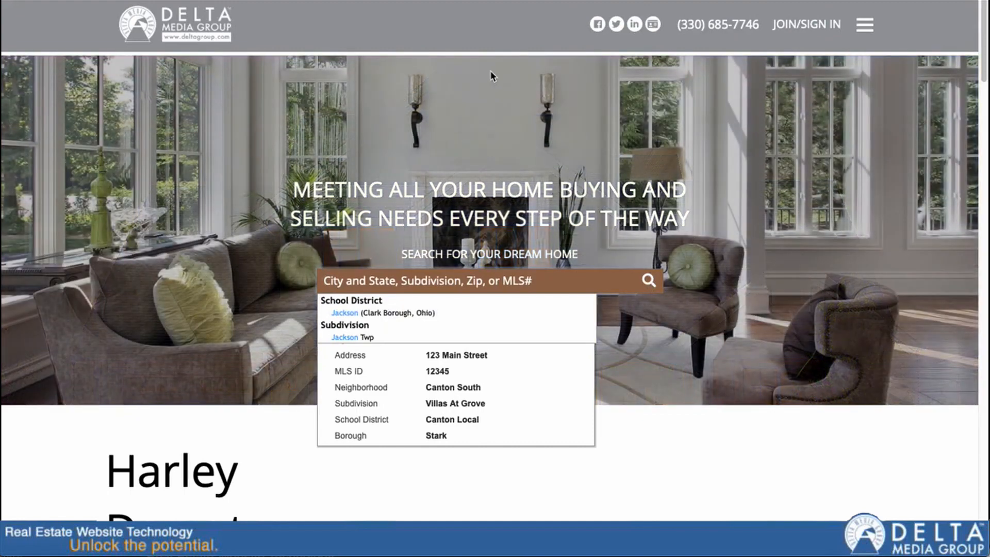
left_click(291, 1)
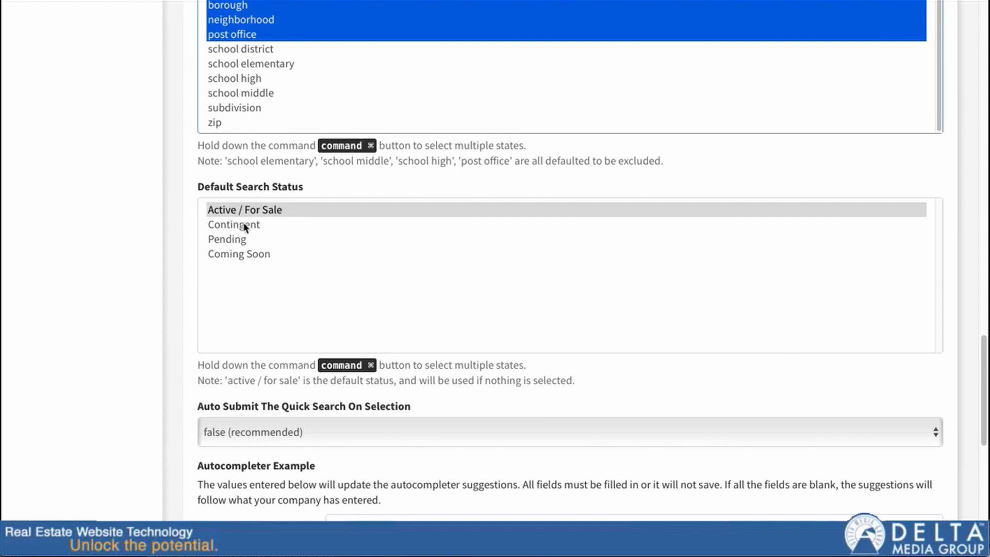
left_click_drag(242, 212, 415, 252)
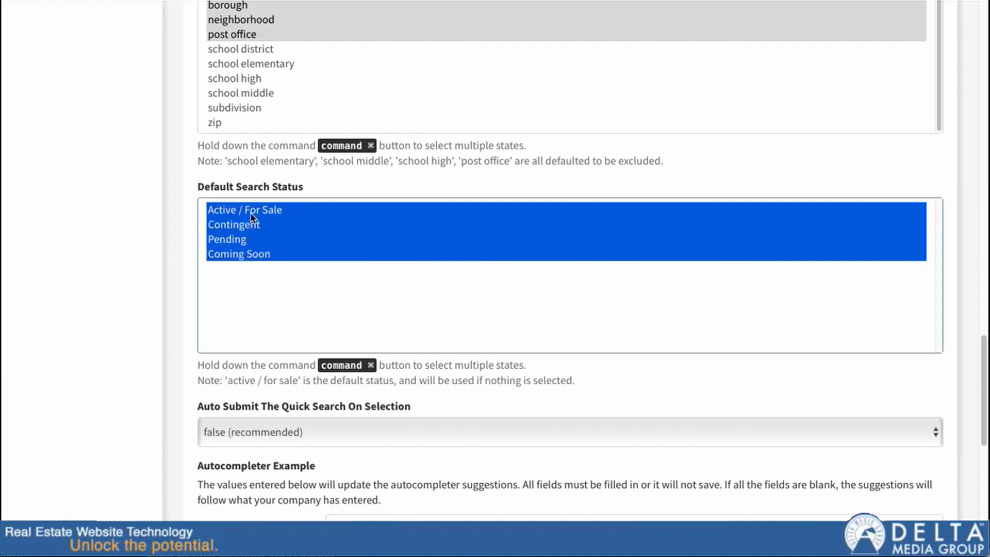
left_click(247, 243, "super")
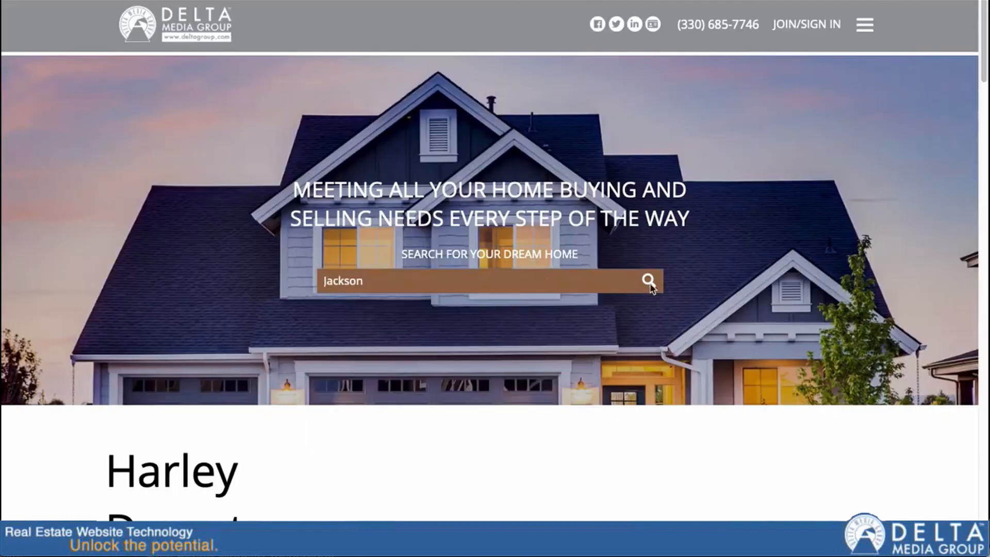
Run the Jackson search and in Listing Status include Coming Soon, toggling Recently Sold off again
left_click(649, 281)
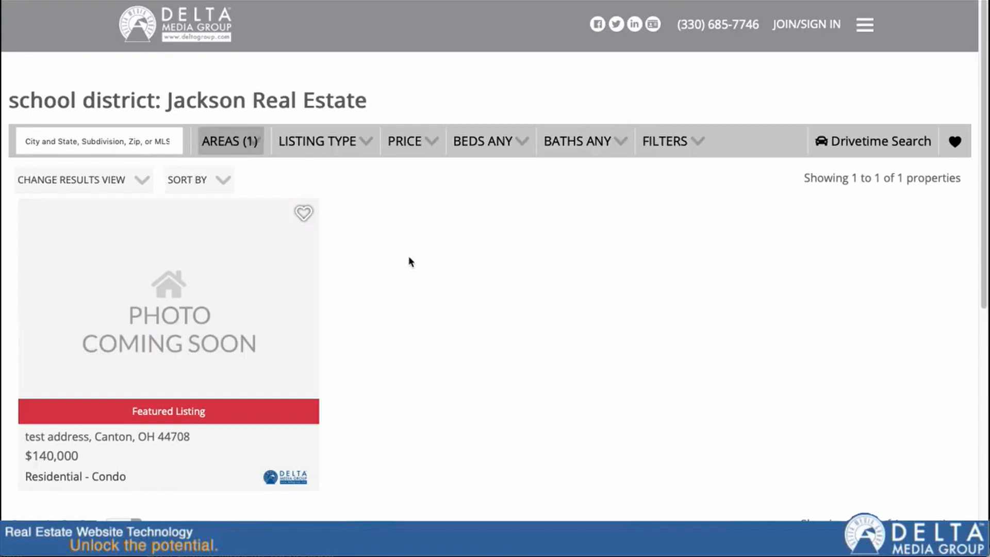
left_click(368, 141)
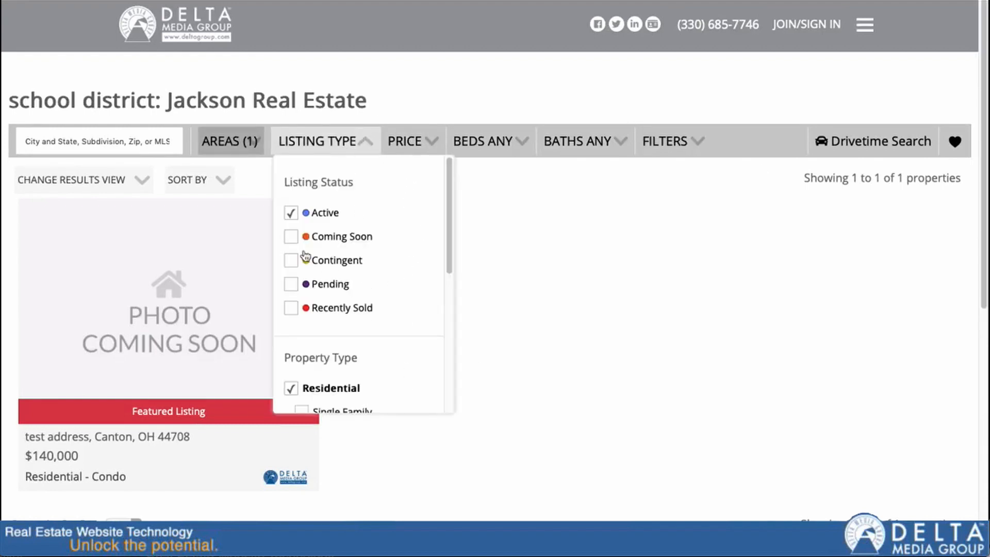
left_click(289, 236)
left_click(291, 308)
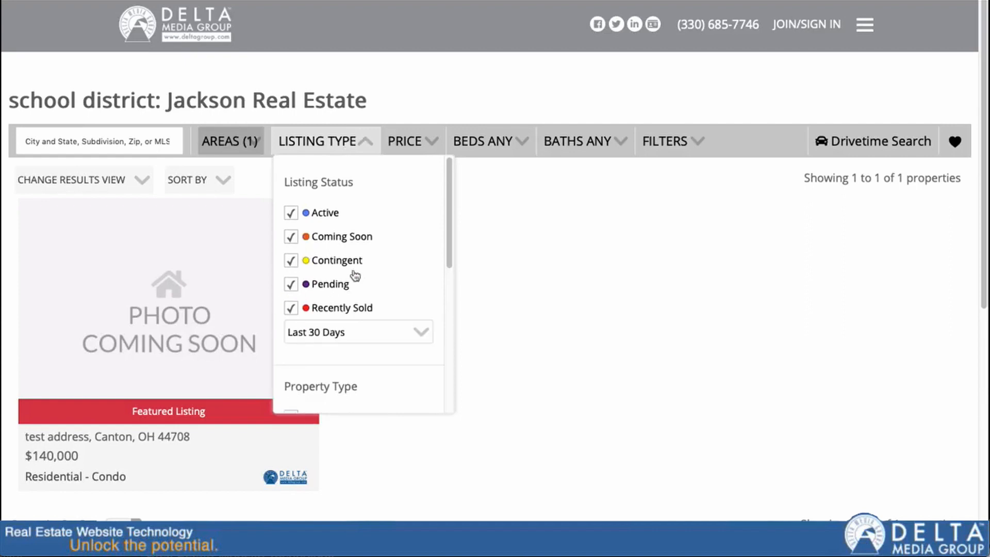
left_click(291, 307)
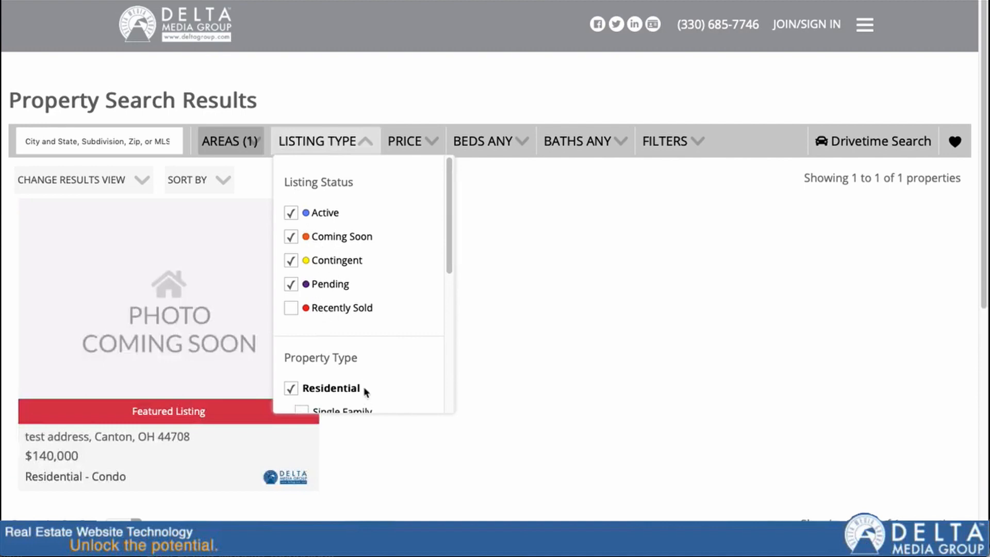
left_click(364, 139)
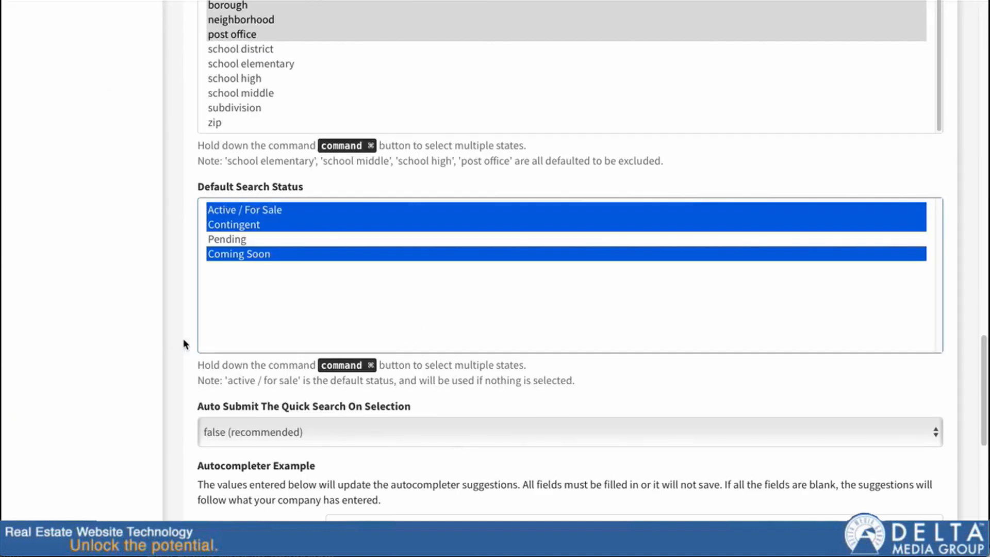
On the agent site, type 'jackson' and pick the Jackson school district suggestion
scroll(185, 340, "down", 3)
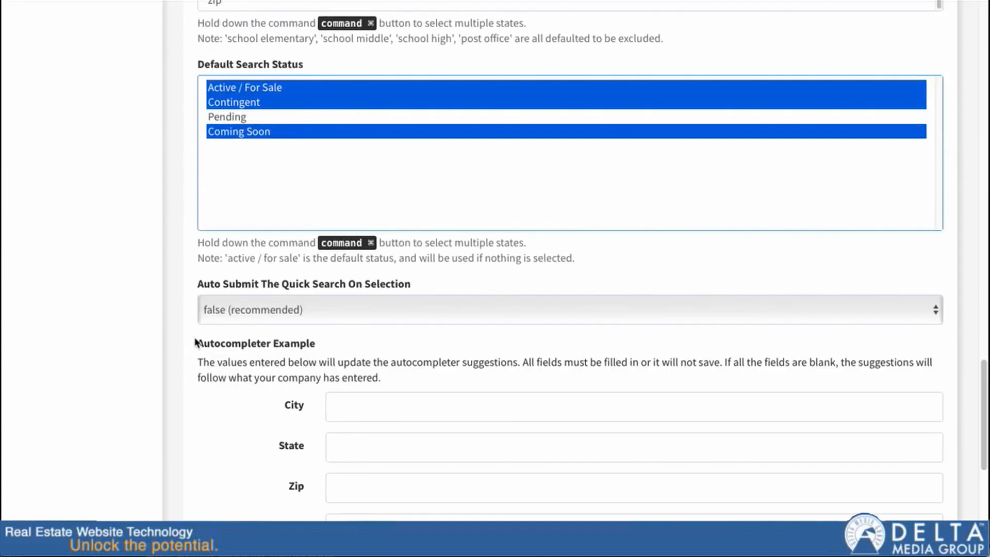
scroll(191, 333, "down", 2)
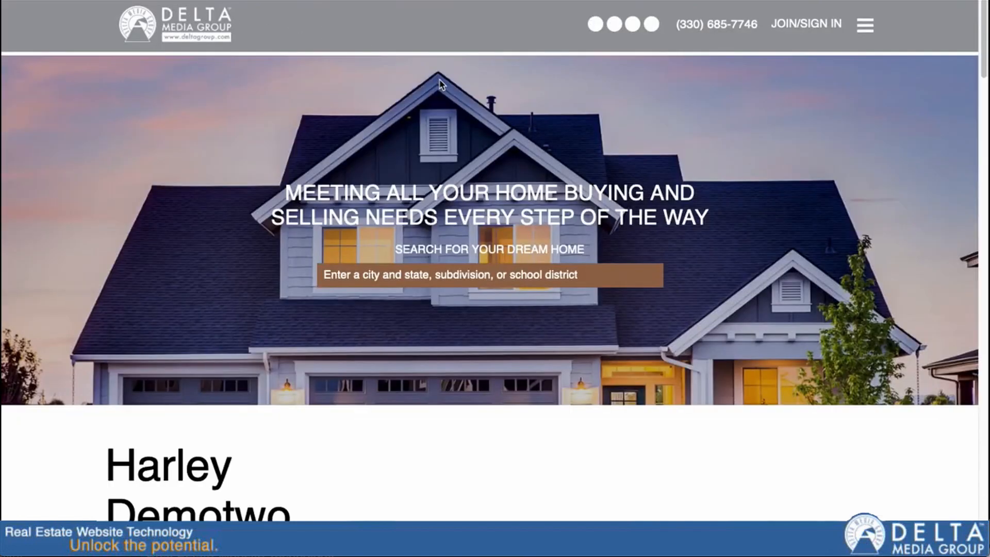
left_click(406, 276)
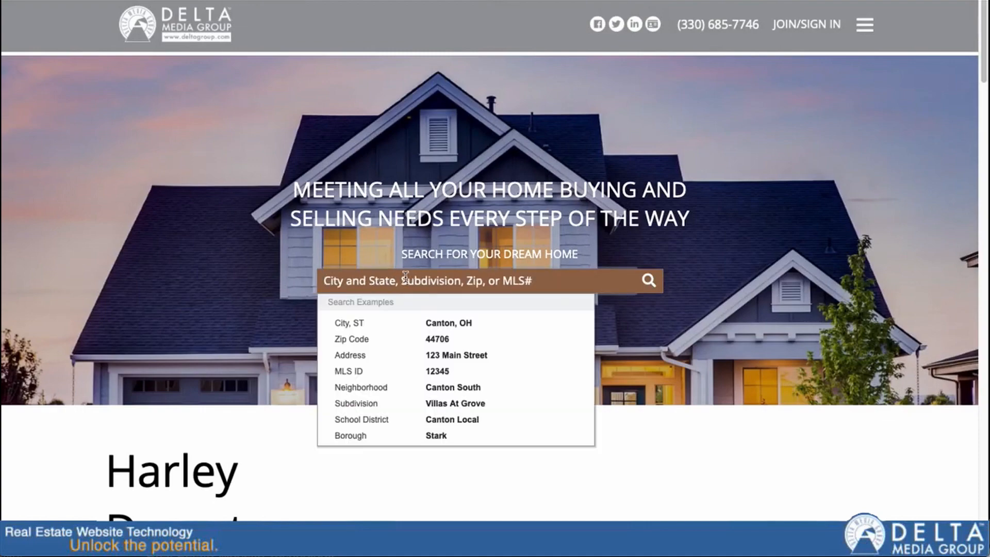
type("jackson")
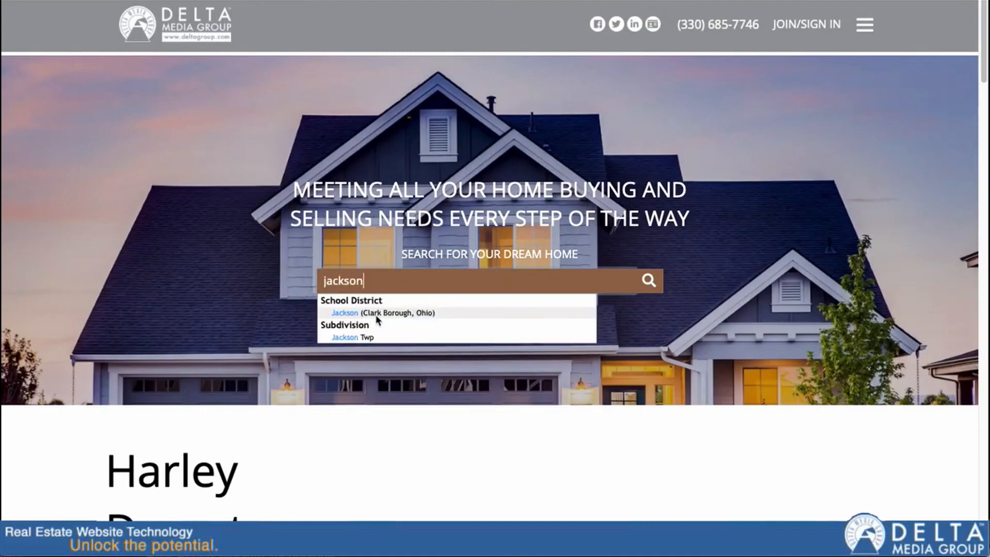
left_click(377, 314)
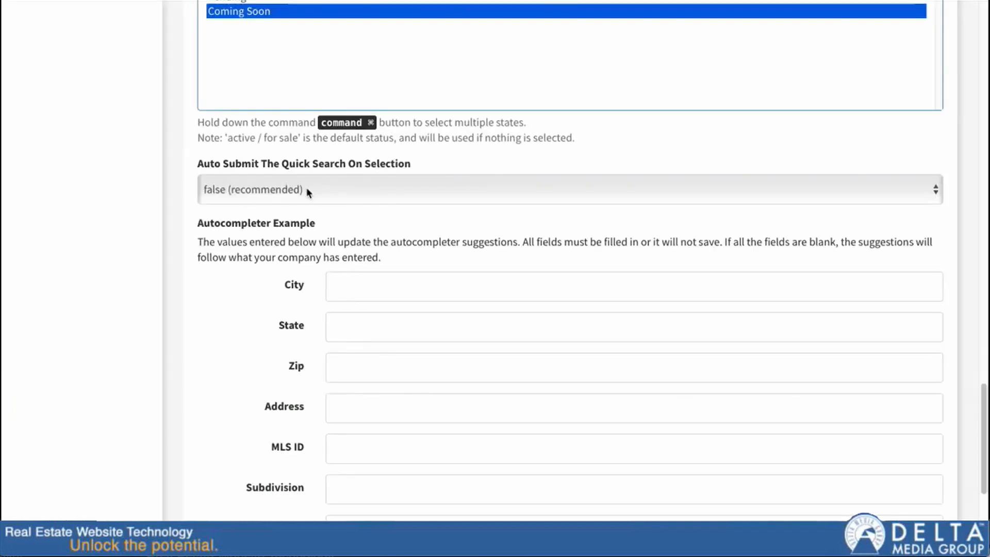
Keep Auto Submit at false, then type 'jackson' and pick Jackson Twp to fill the box
left_click(298, 189)
left_click(270, 167)
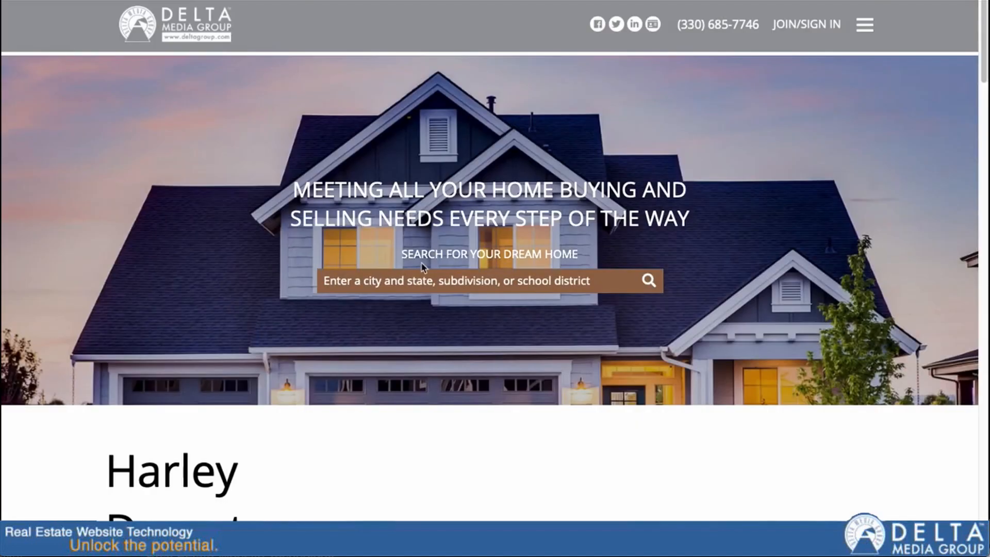
type("jackson")
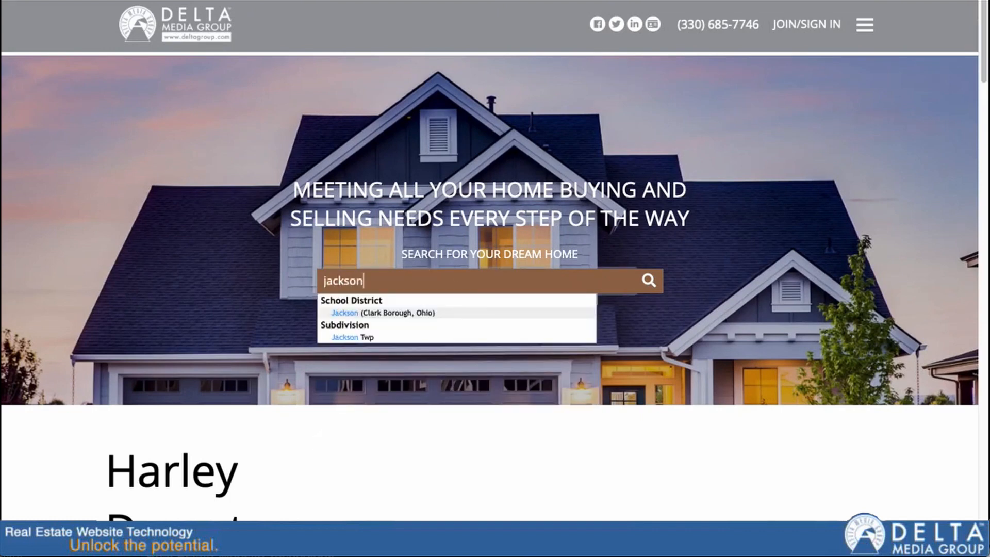
left_click(358, 337)
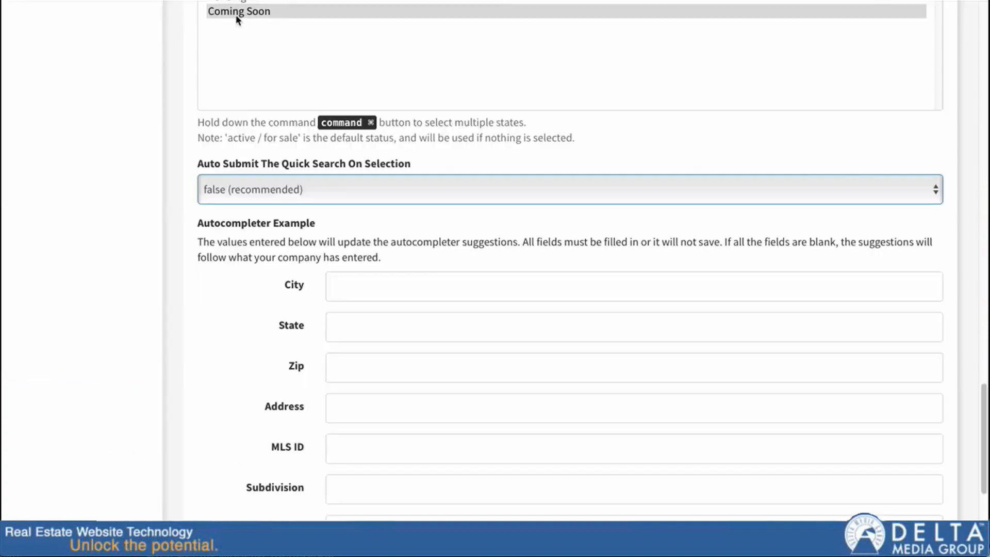
scroll(255, 277, "down", 3)
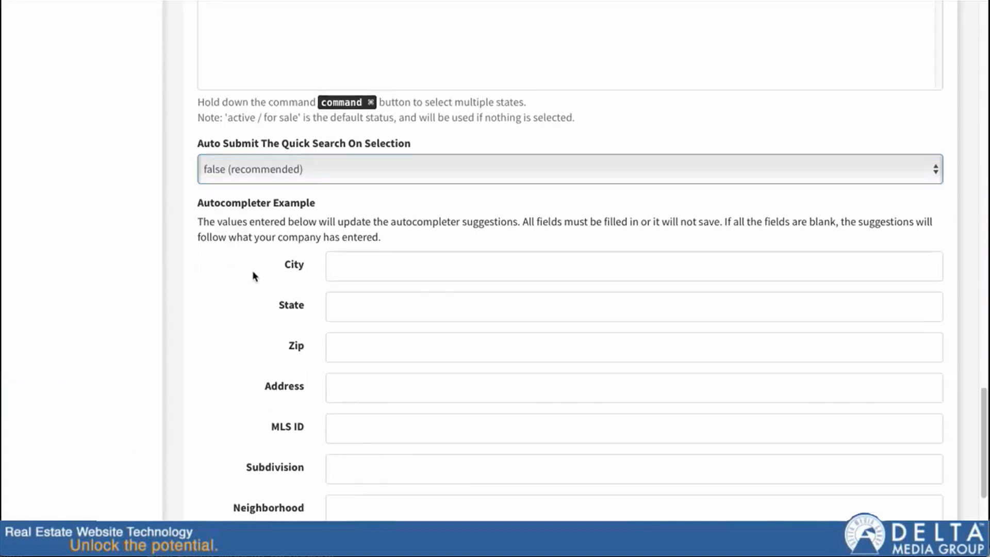
scroll(274, 119, "down", 1)
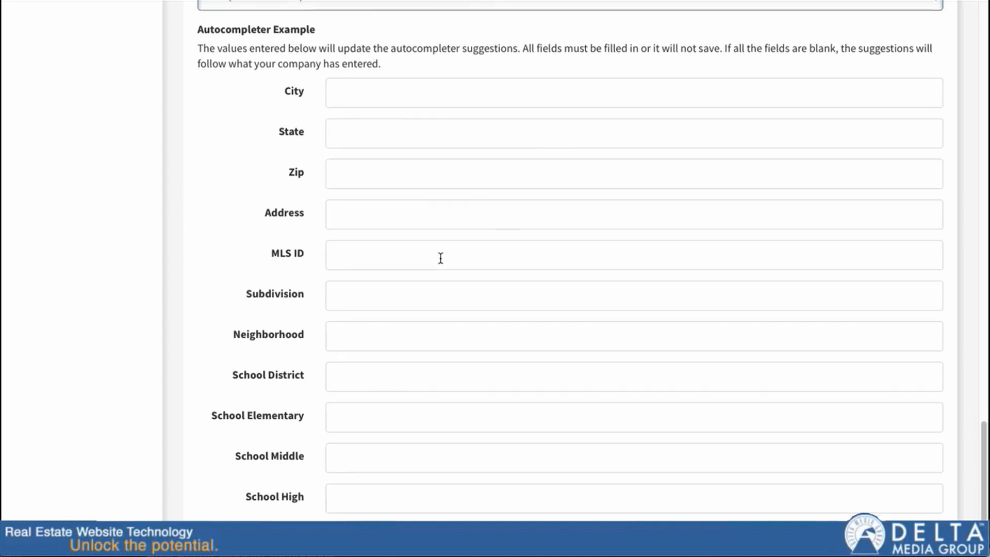
scroll(442, 259, "down", 1)
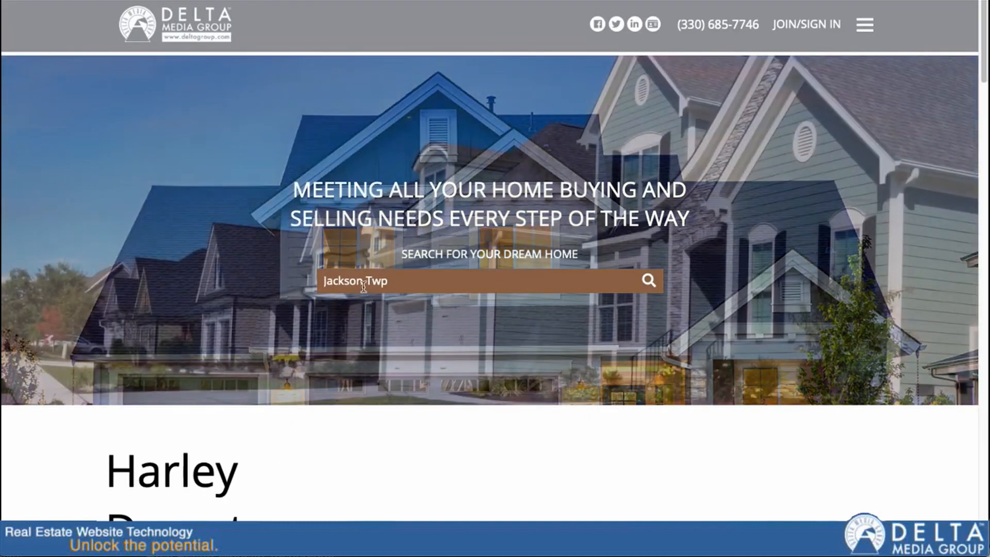
left_click(362, 282)
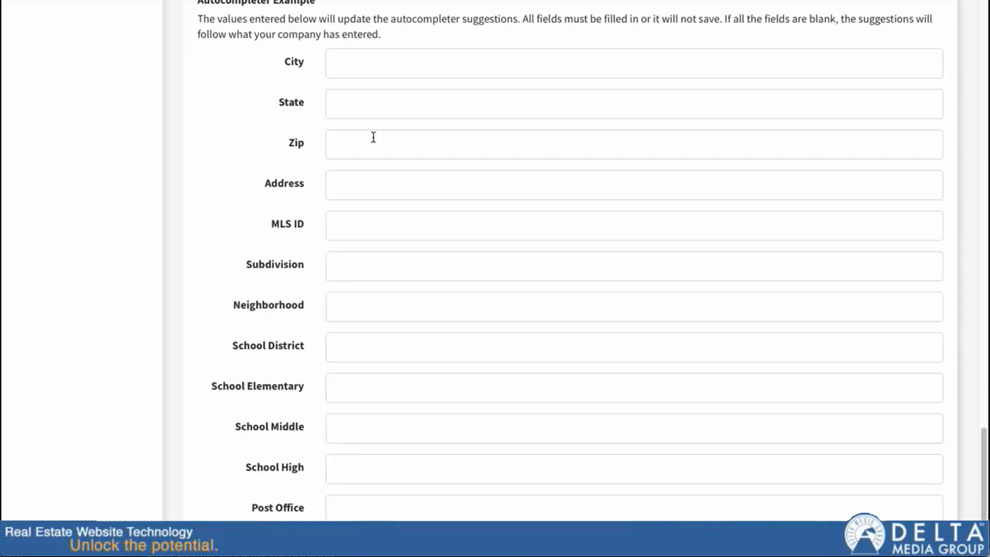
scroll(332, 329, "down", 1)
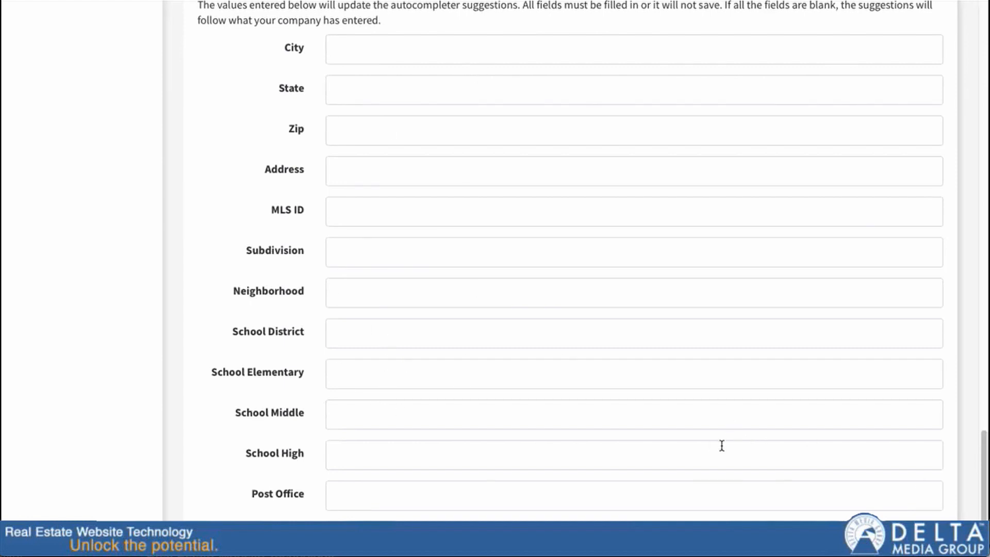
scroll(647, 438, "down", 1)
scroll(634, 428, "down", 3)
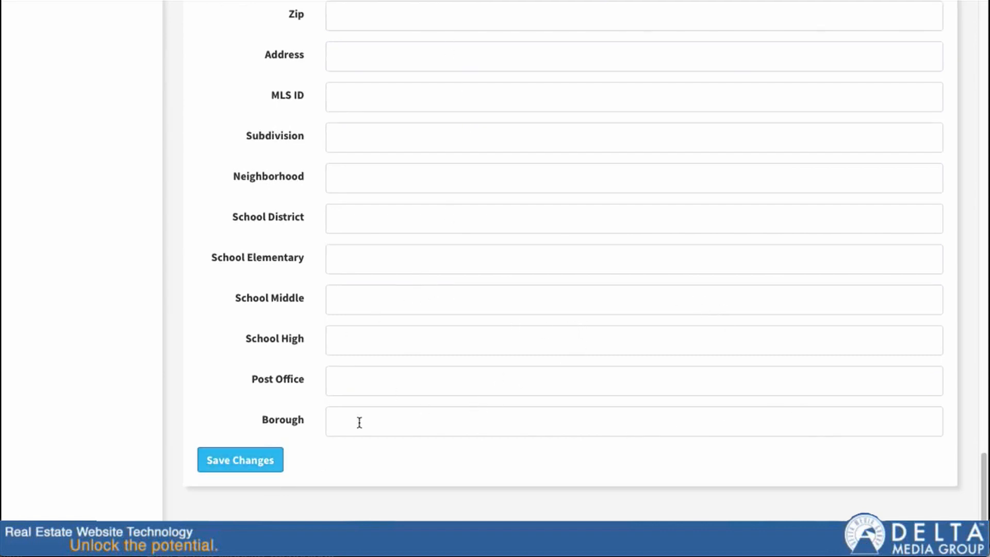
scroll(667, 388, "up", 15)
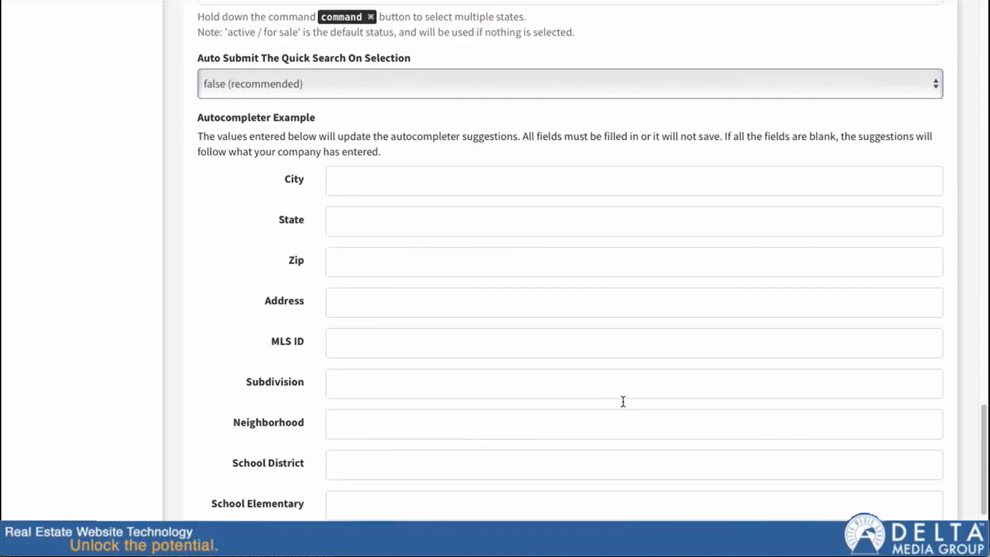
scroll(618, 391, "up", 20)
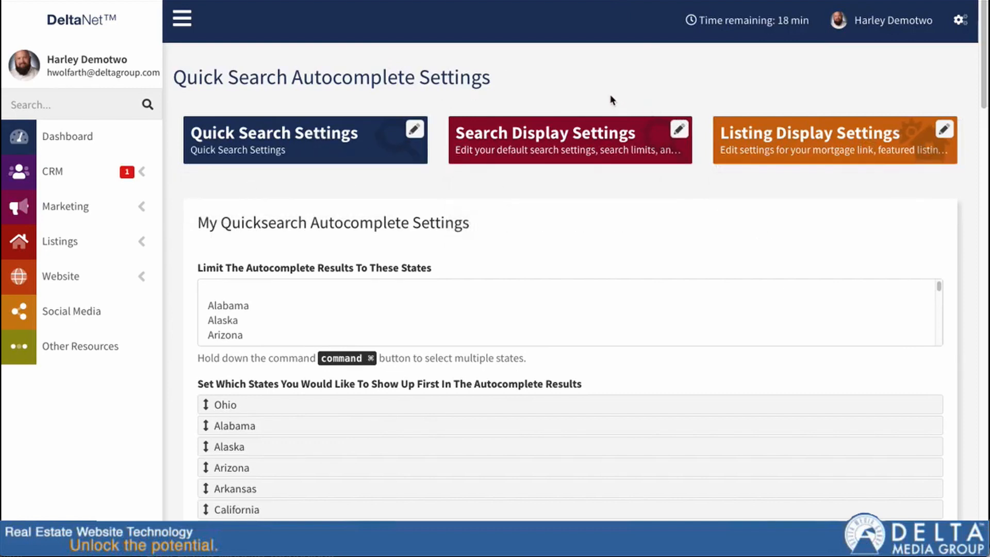
Go to Property Search Settings and open Search Display Settings
left_click(965, 21)
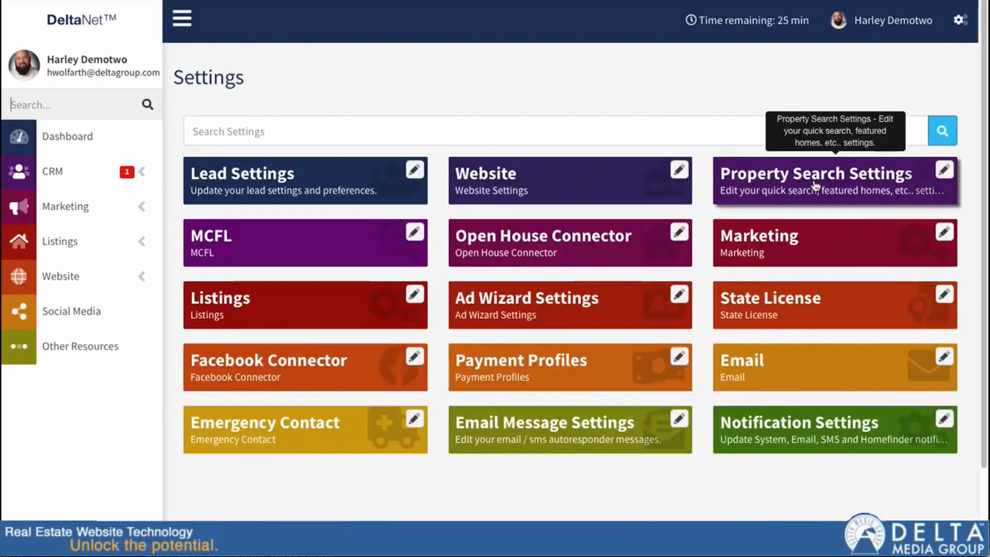
left_click(815, 185)
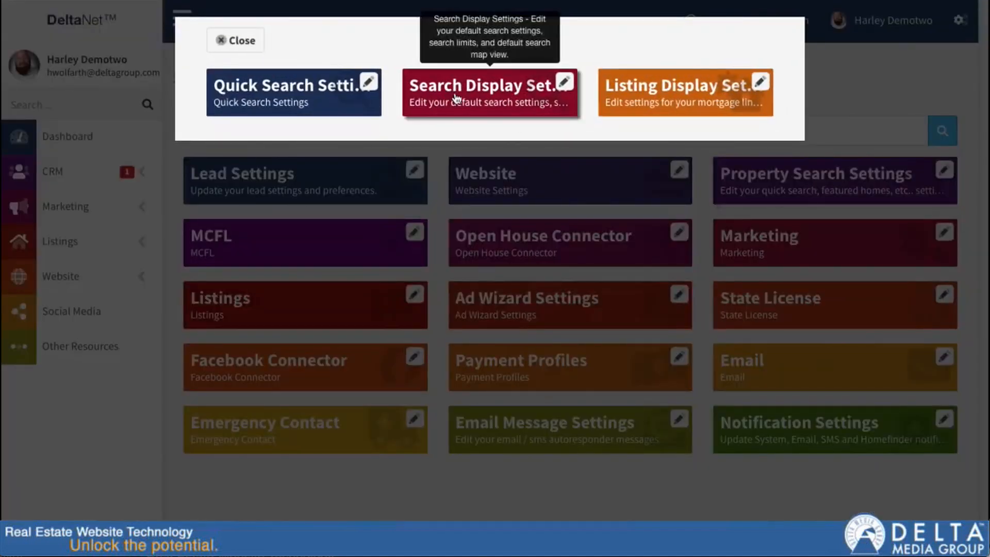
left_click(456, 97)
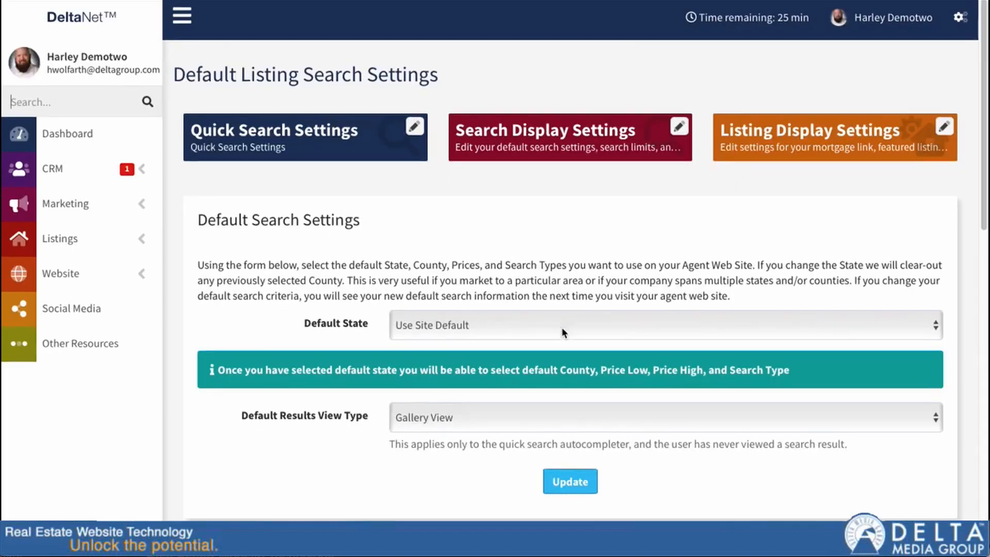
scroll(520, 341, "down", 3)
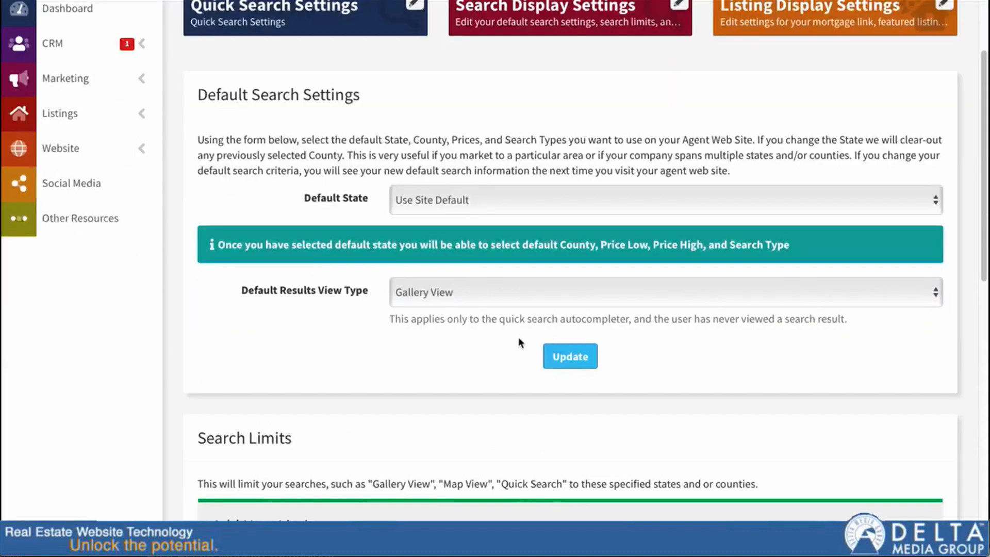
Choose OH as the Default State in the Default Listing Search Settings
left_click(484, 198)
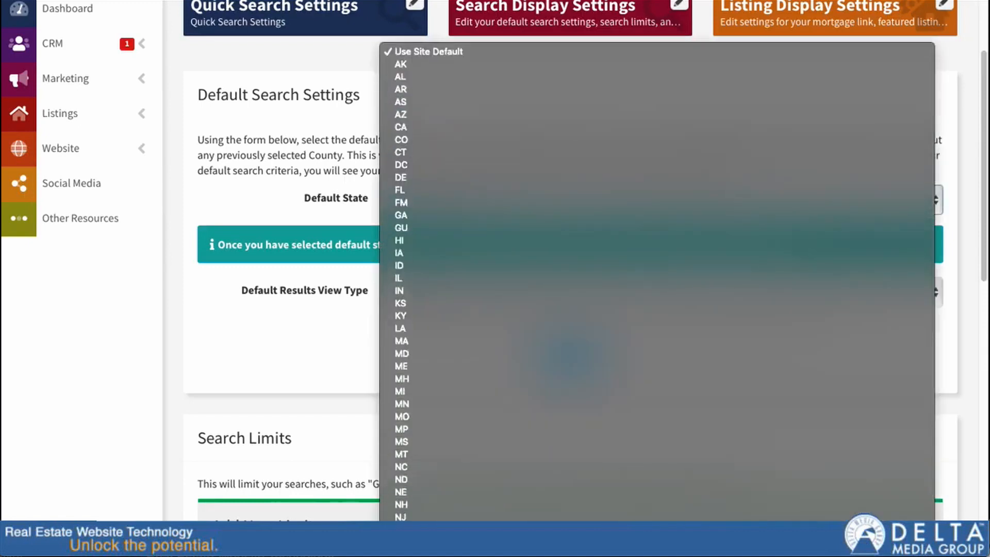
left_click(488, 556)
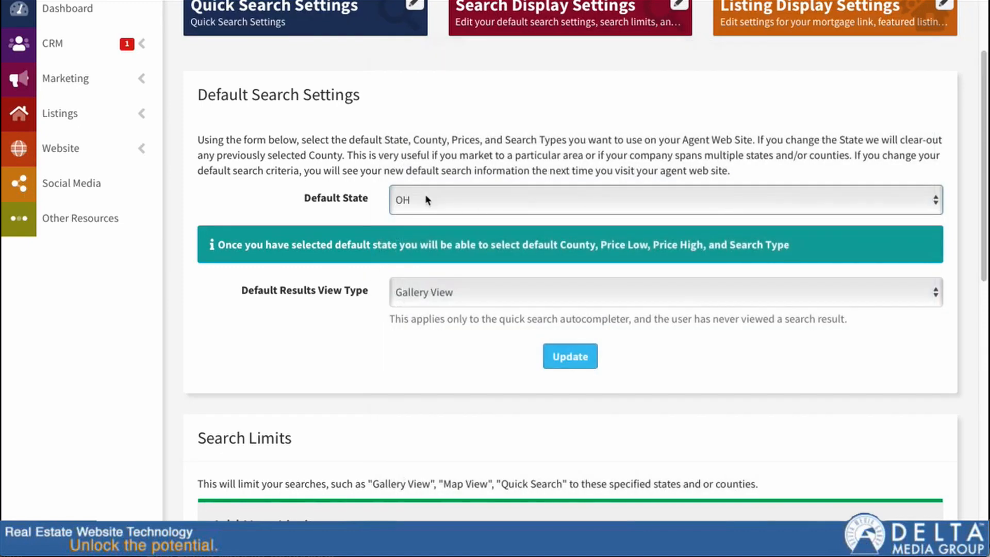
scroll(462, 202, "down", 3)
scroll(363, 60, "up", 1)
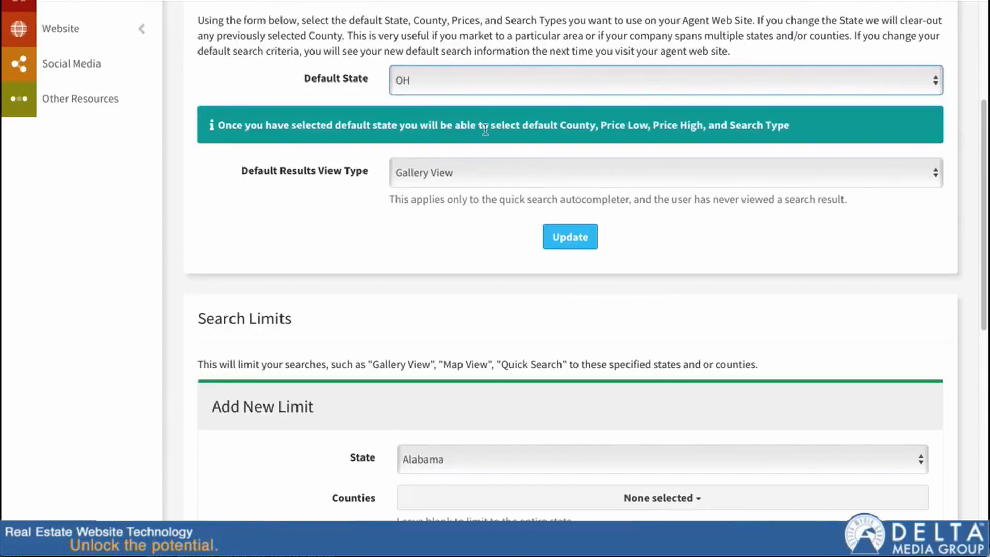
left_click(426, 79)
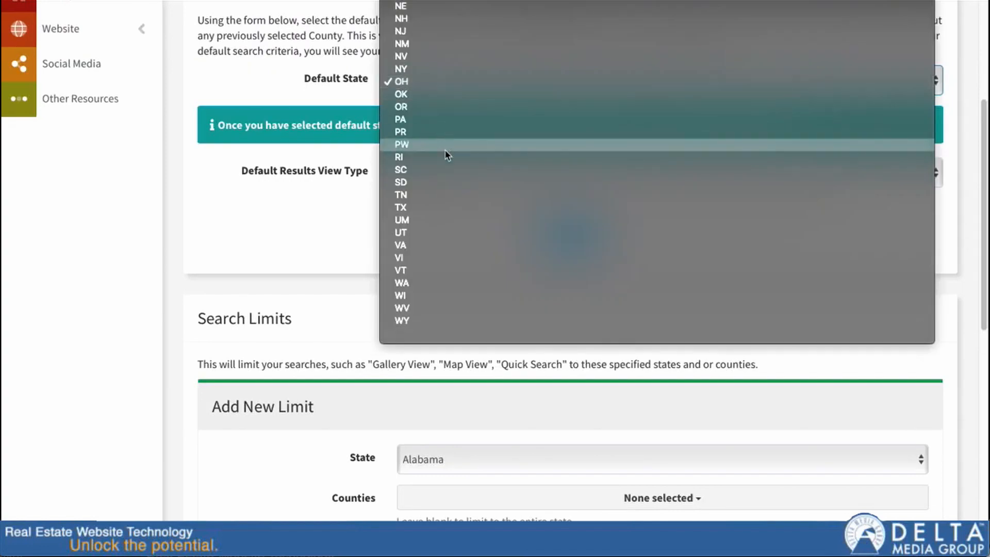
left_click(284, 99)
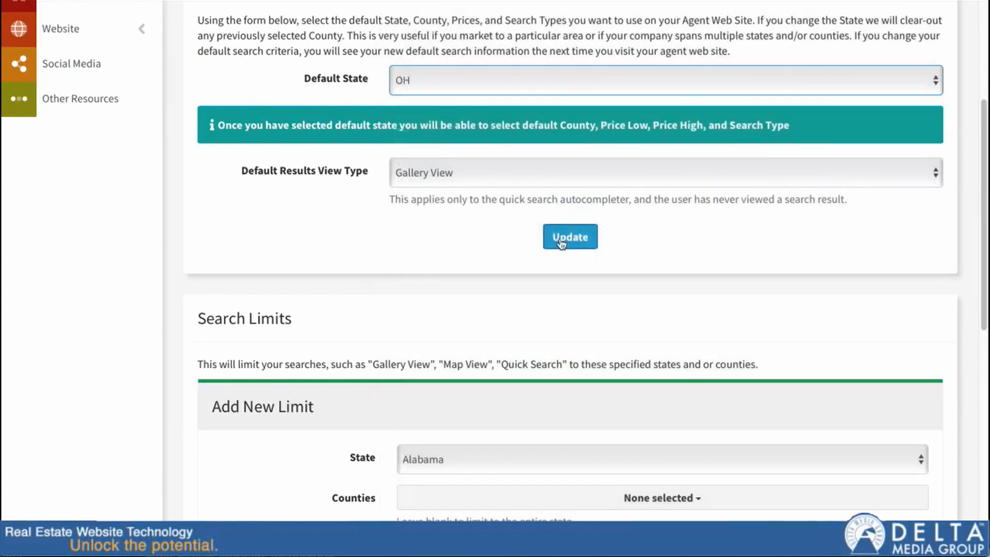
scroll(593, 259, "down", 5)
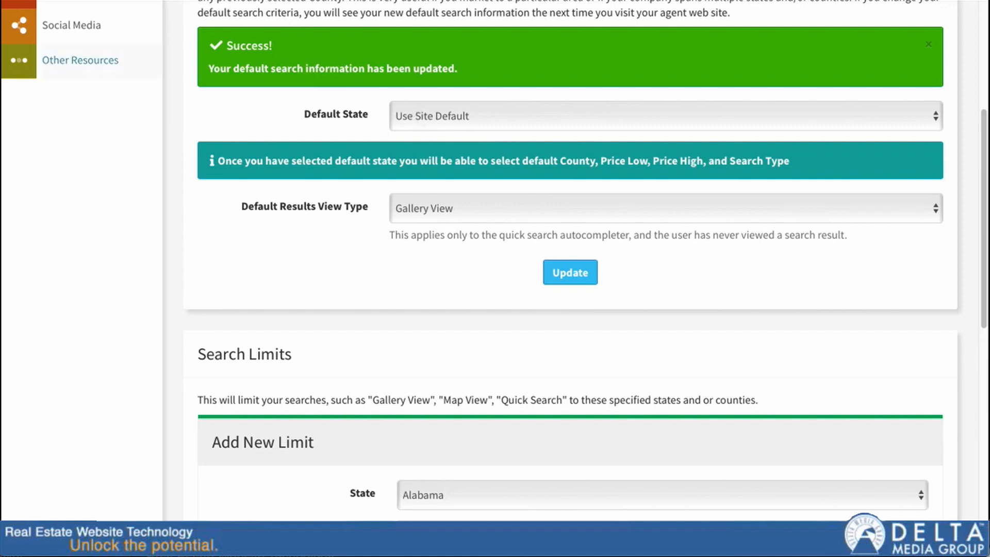
scroll(294, 250, "down", 5)
scroll(296, 246, "up", 10)
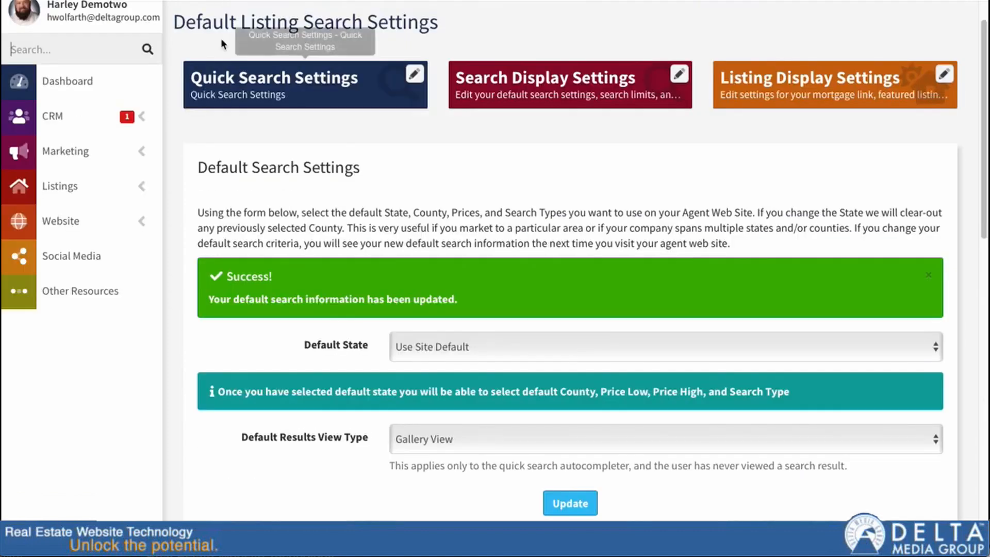
Reload the settings page, resending the form, to show the full OH default search form
key("F5")
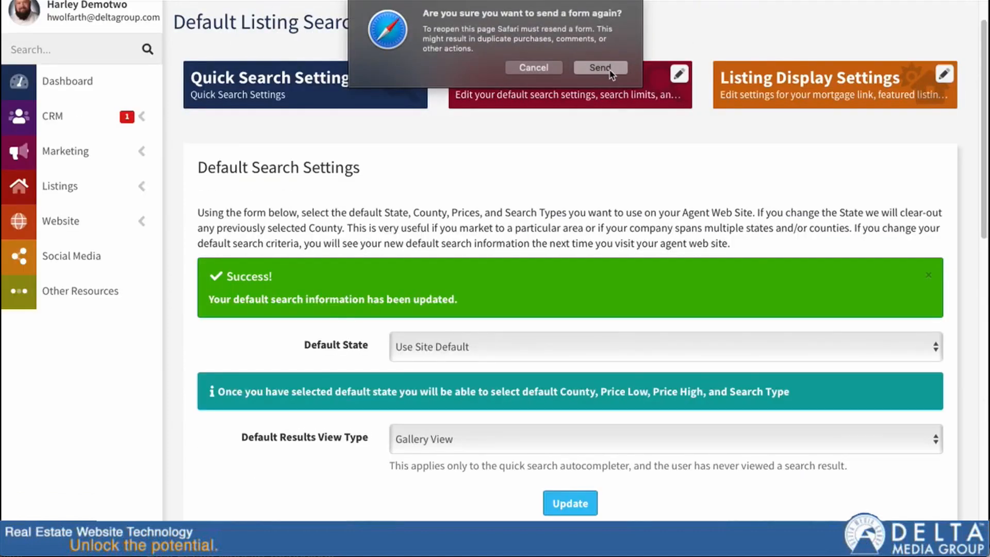
left_click(612, 73)
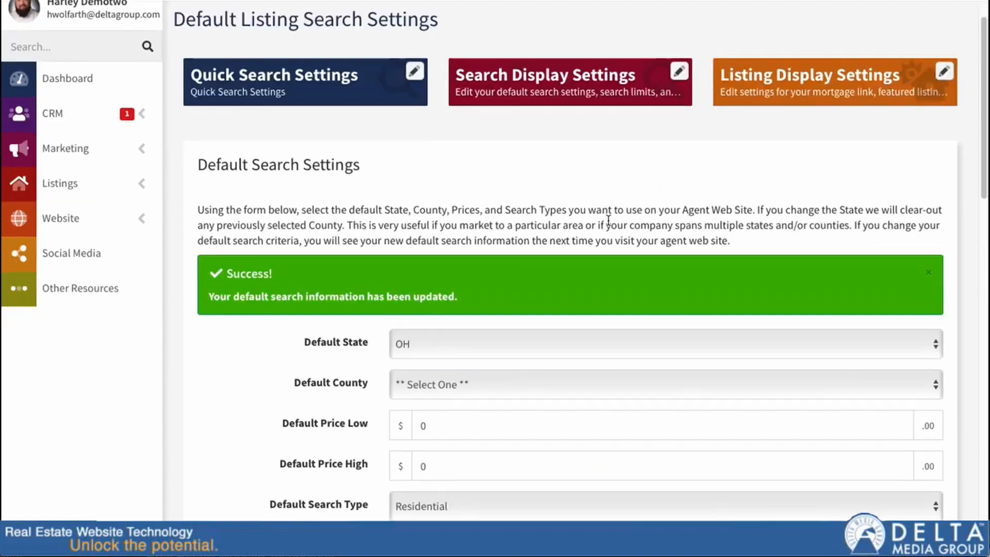
scroll(560, 210, "down", 5)
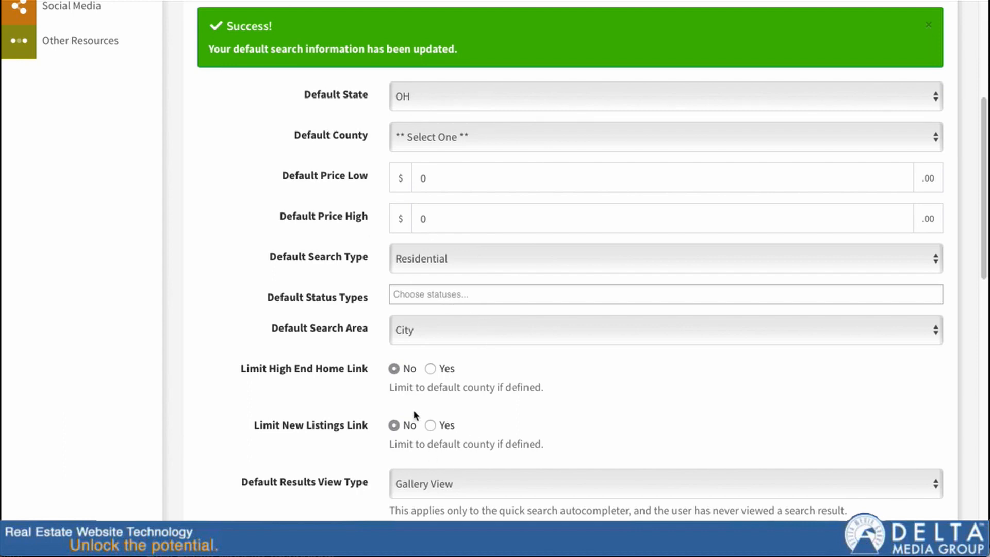
scroll(426, 406, "down", 2)
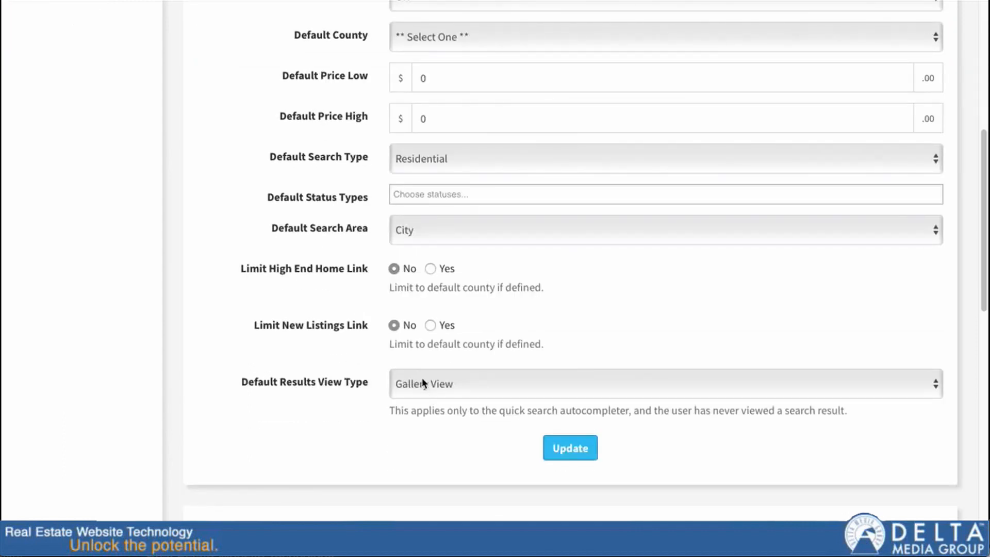
Keep Gallery View as the default results view and run the search on the agent site
left_click(423, 380)
left_click(425, 384)
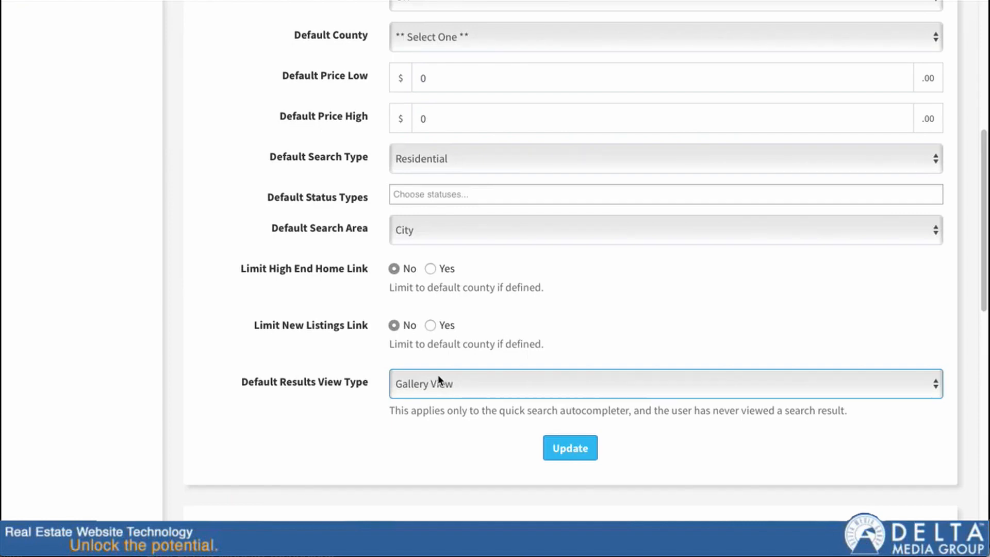
left_click(608, 1)
left_click(650, 281)
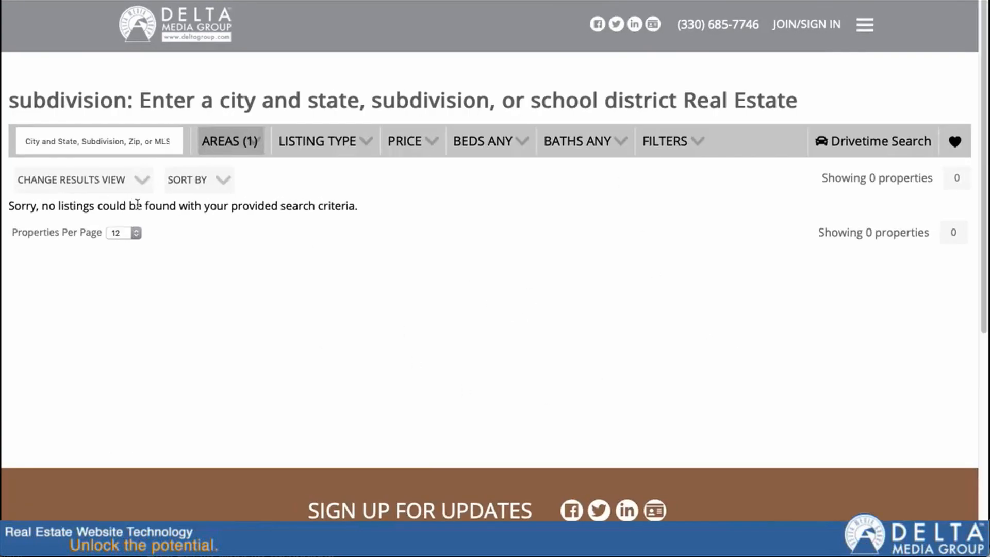
Switch the search results to Map View, then back to Gallery View
left_click(142, 180)
left_click(124, 196)
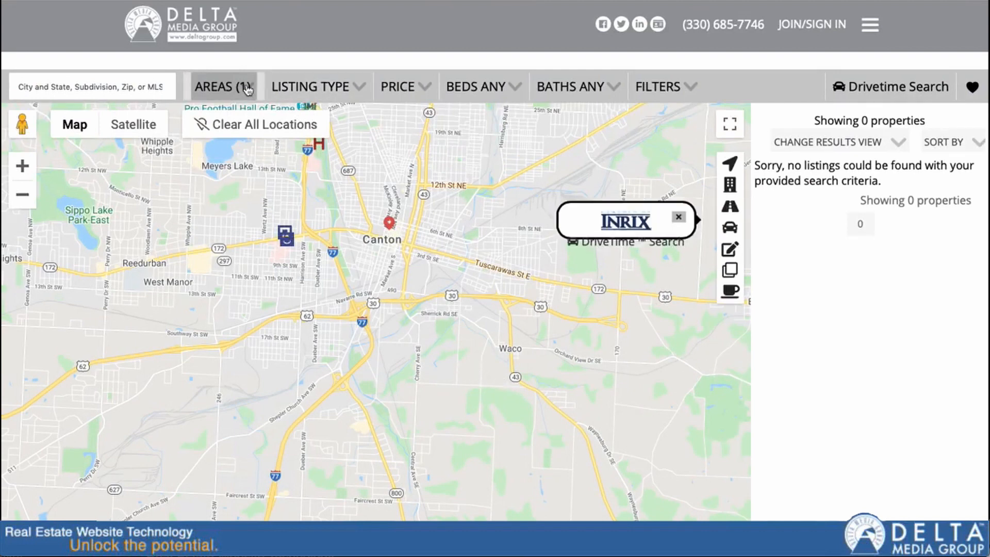
left_click(854, 142)
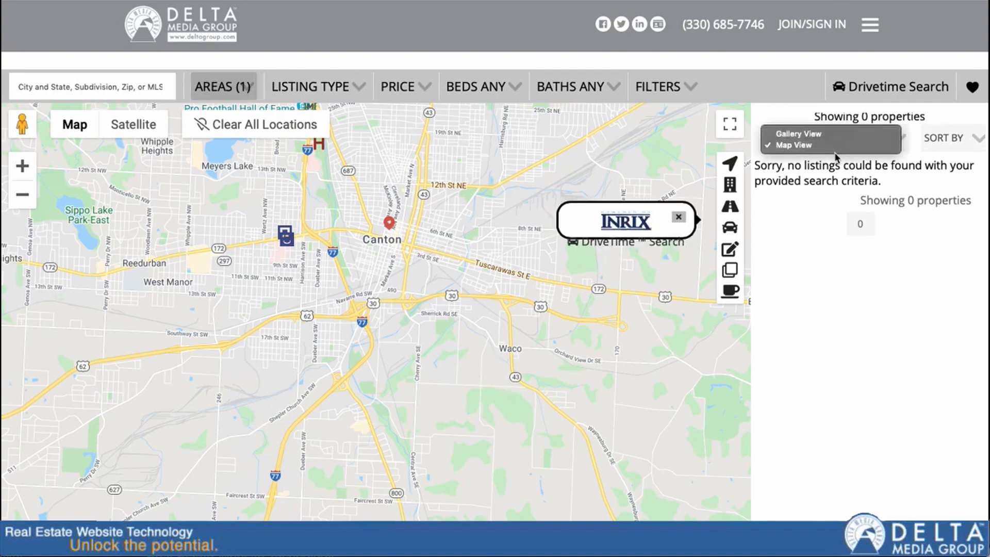
left_click(822, 136)
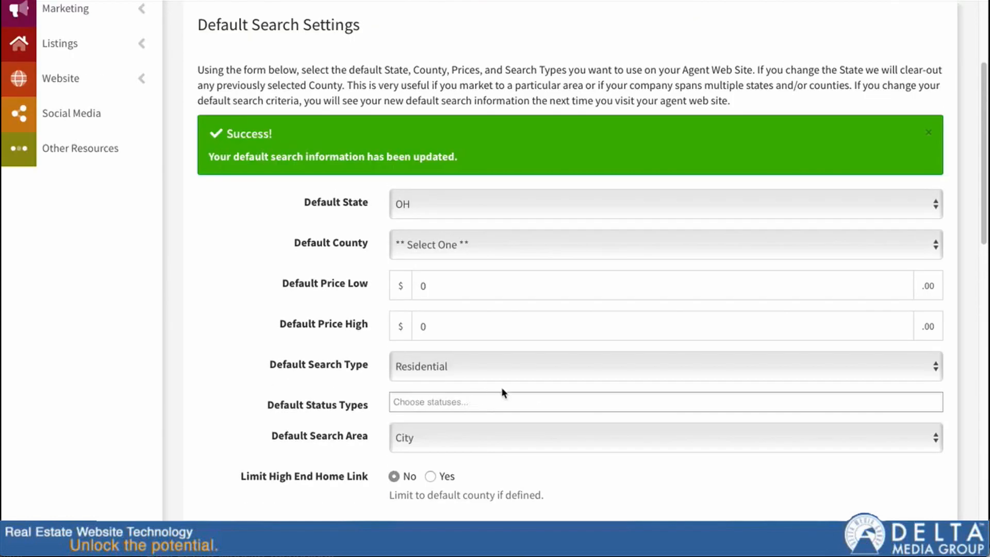
Keep Default State on Use Site Default and save the default search settings
left_click(453, 212)
scroll(453, 217, "up", 3)
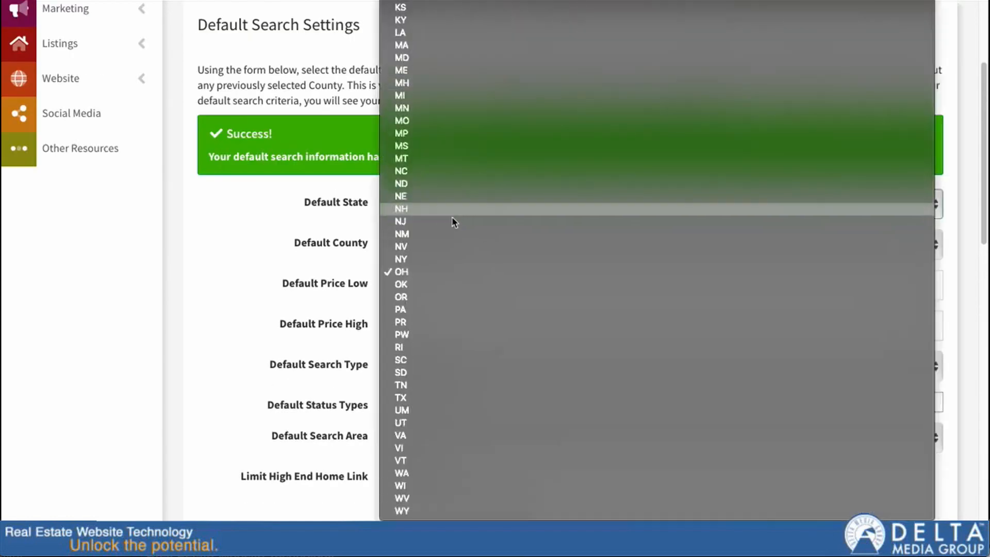
left_click(277, 302)
scroll(310, 305, "down", 6)
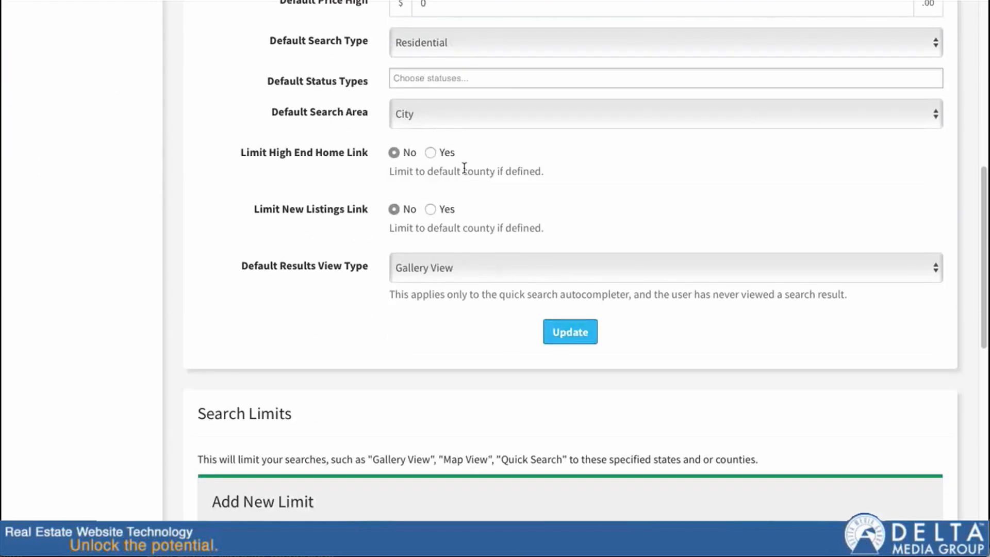
left_click(566, 340)
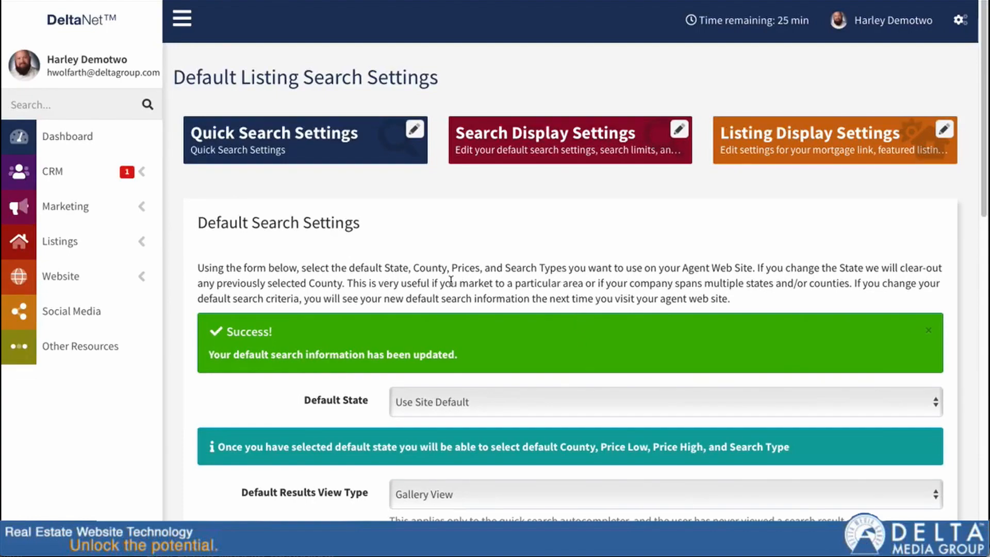
Make Map View the default results view type, saving and resending the form
scroll(395, 292, "down", 3)
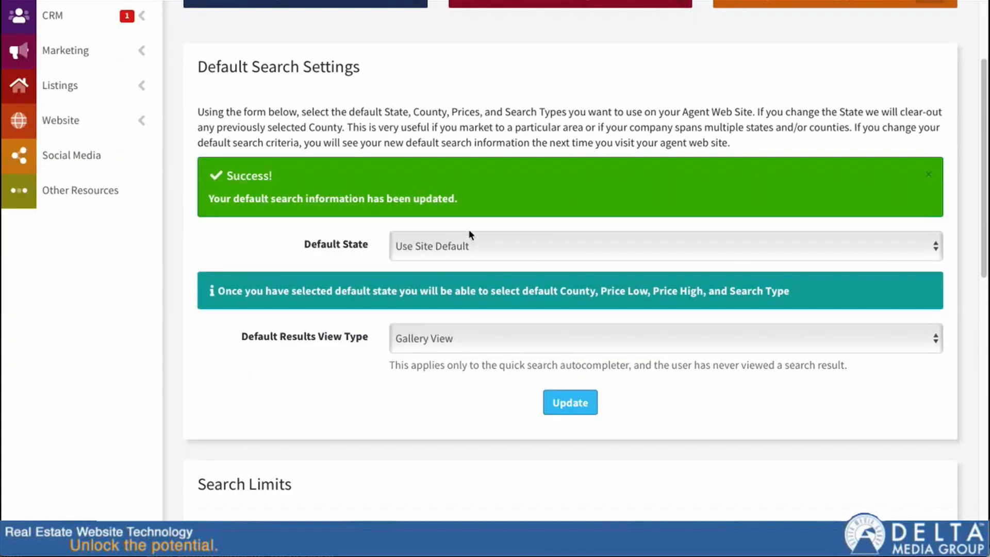
left_click(430, 338)
left_click(431, 355)
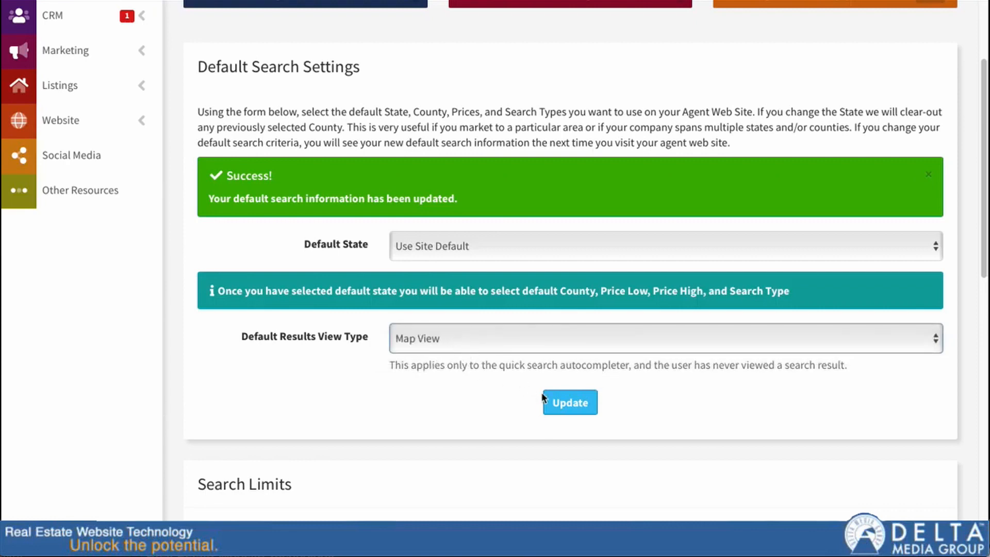
left_click(544, 400)
scroll(453, 282, "down", 2)
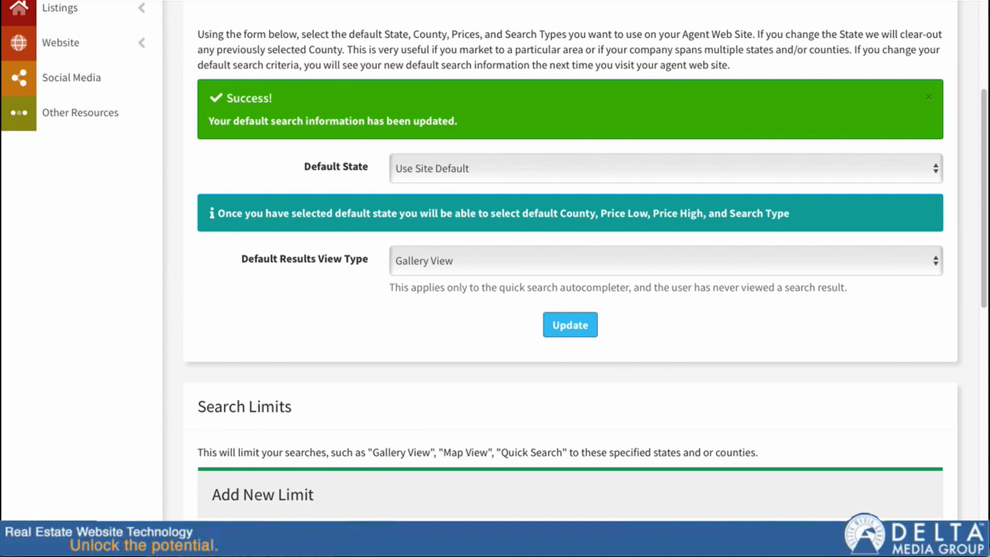
left_click(592, 69)
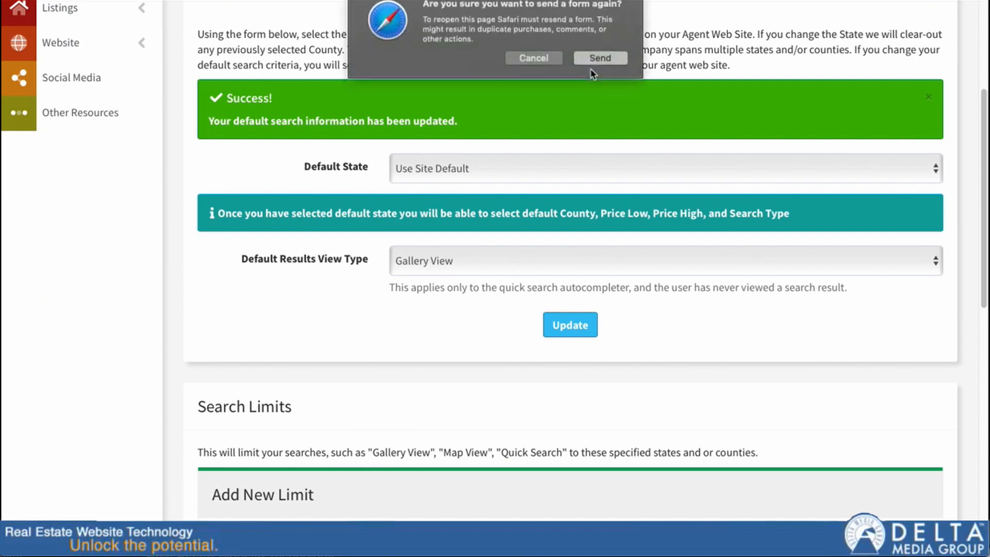
scroll(546, 297, "down", 3)
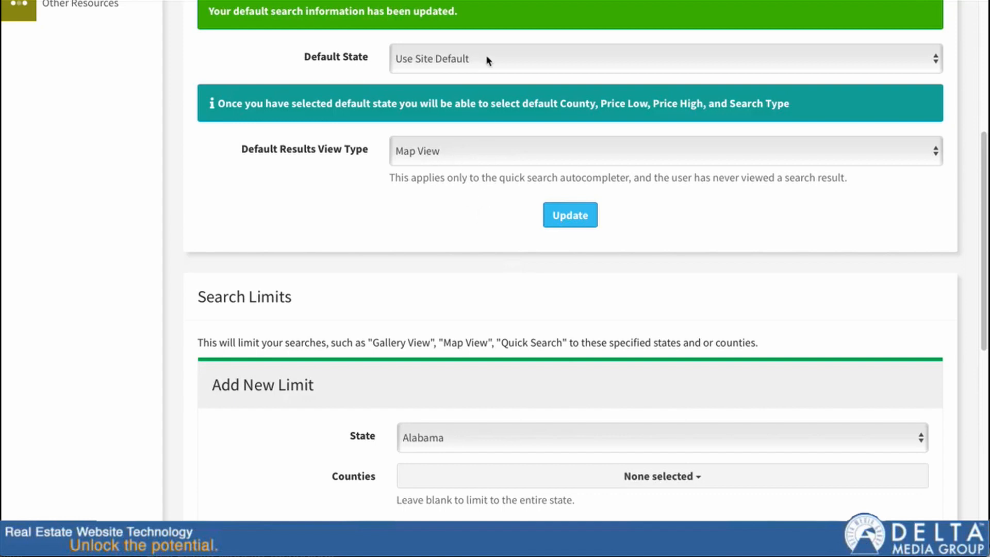
scroll(469, 178, "up", 5)
scroll(471, 183, "down", 8)
scroll(471, 181, "down", 2)
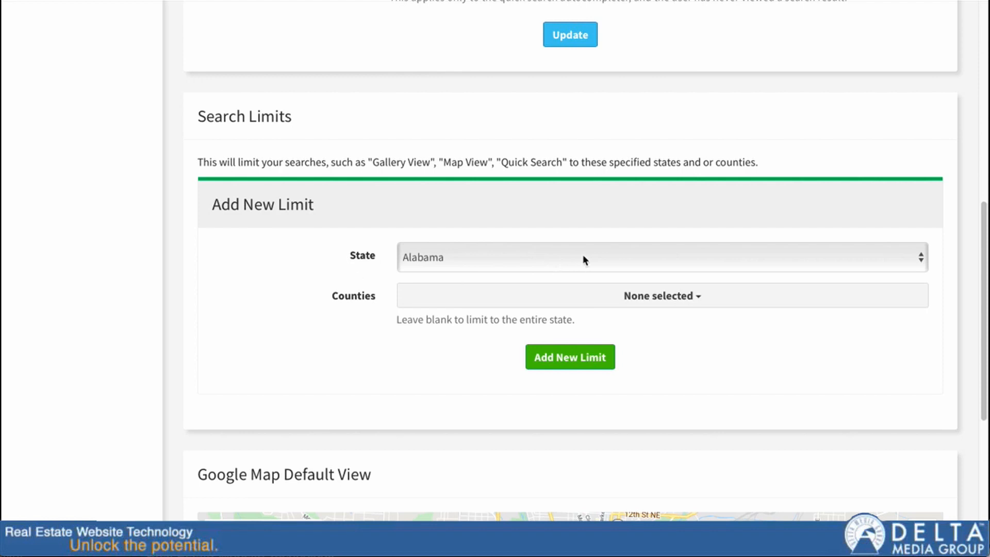
Start a new Ohio search limit and tick Stark and Ashtabula counties
left_click(459, 256)
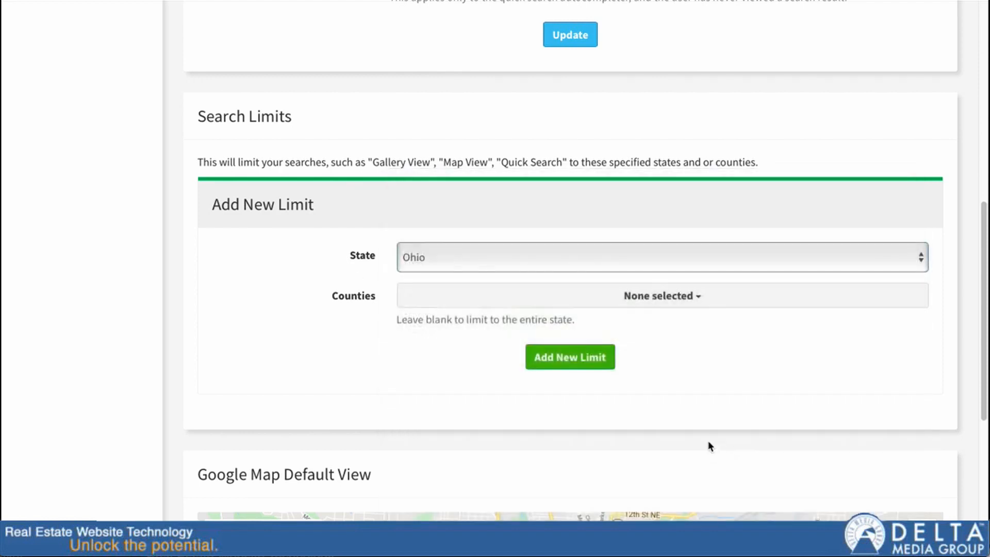
left_click(699, 296)
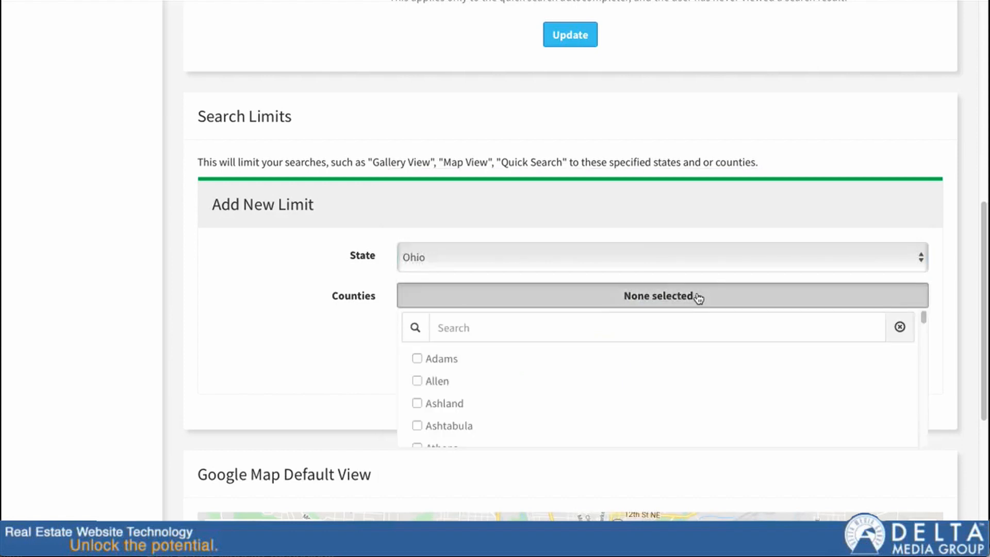
left_click(493, 333)
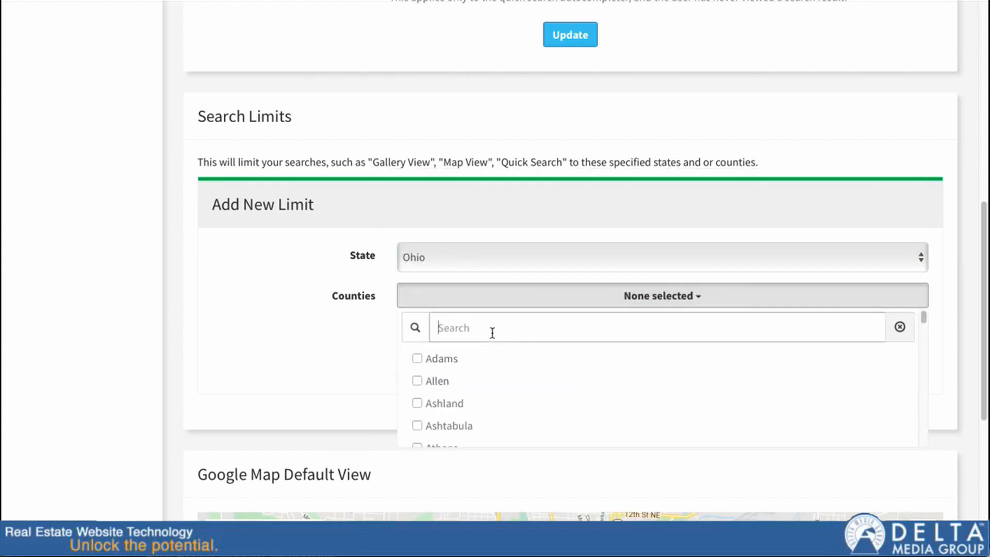
type("star")
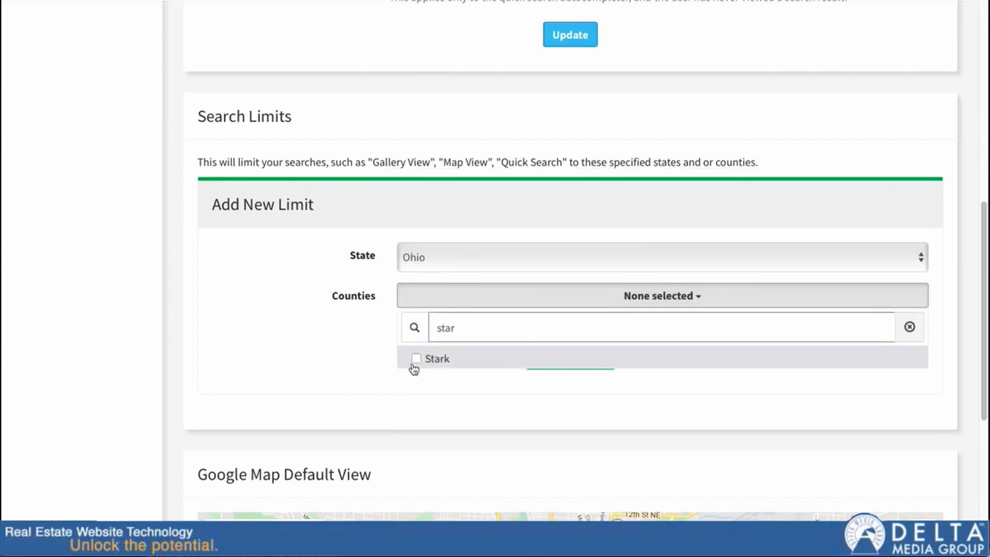
left_click(416, 359)
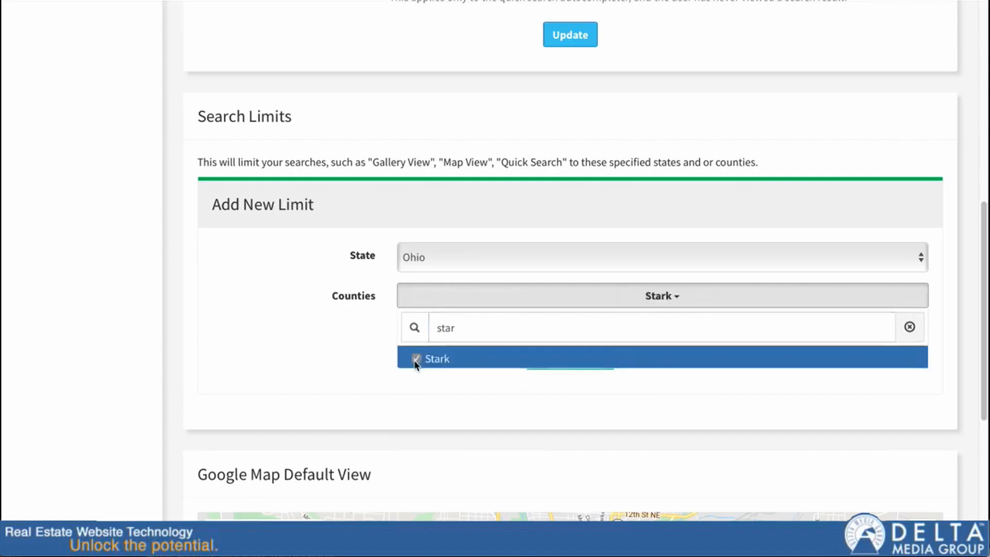
left_click(469, 330)
key("super+a")
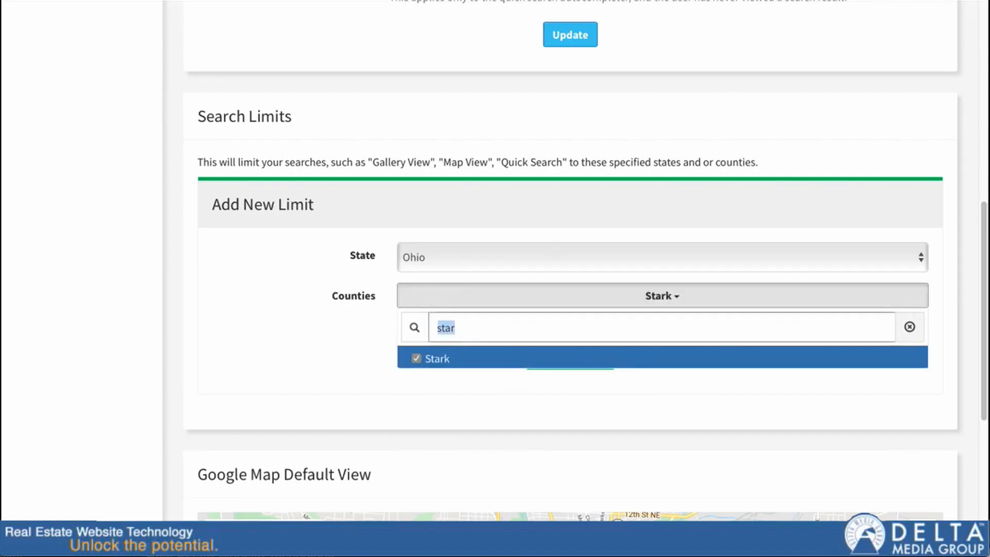
type("ashta")
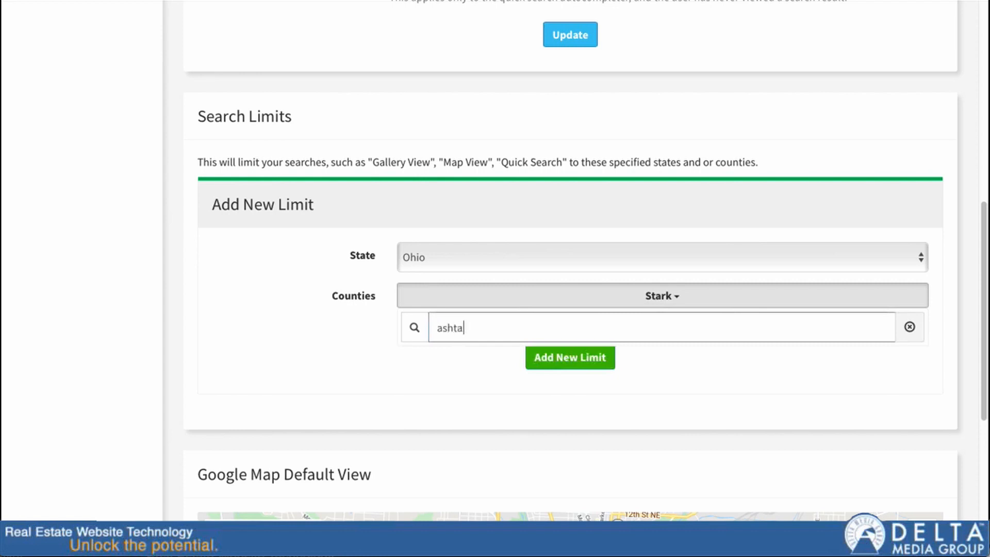
left_click(416, 358)
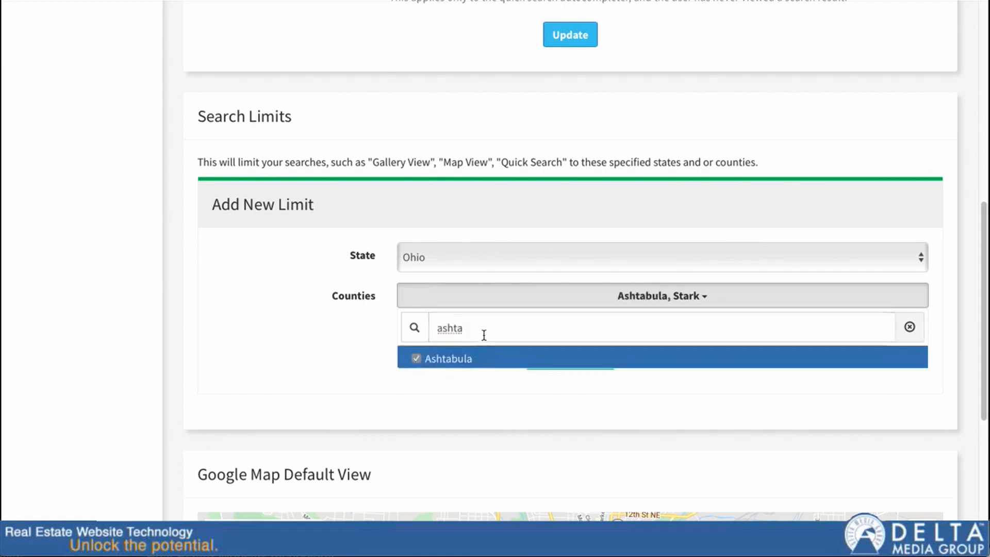
Also tick Athens, Belmont and Clermont counties, then save the Ohio limit
left_click(481, 328)
key("super+a")
key("BackSpace")
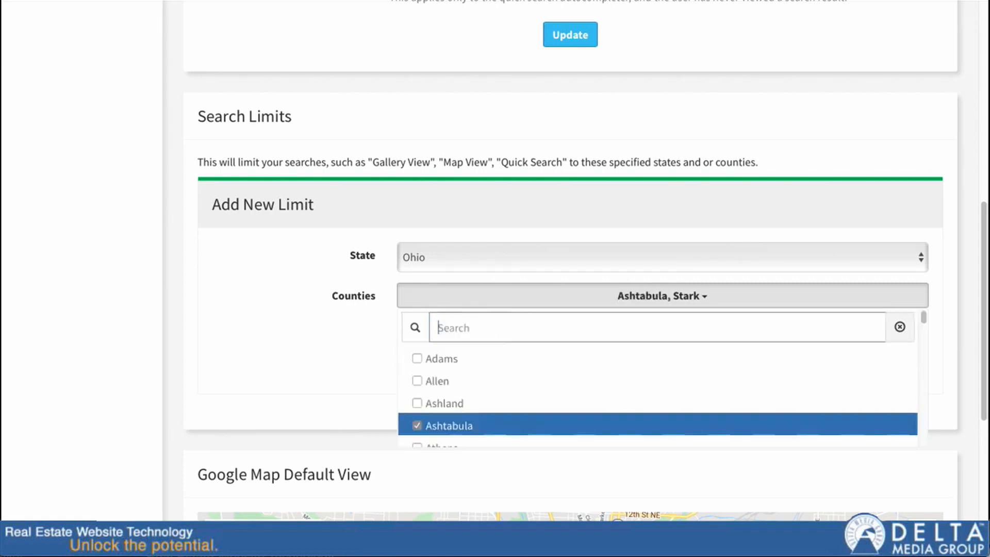
scroll(557, 371, "down", 2)
scroll(555, 361, "down", 1)
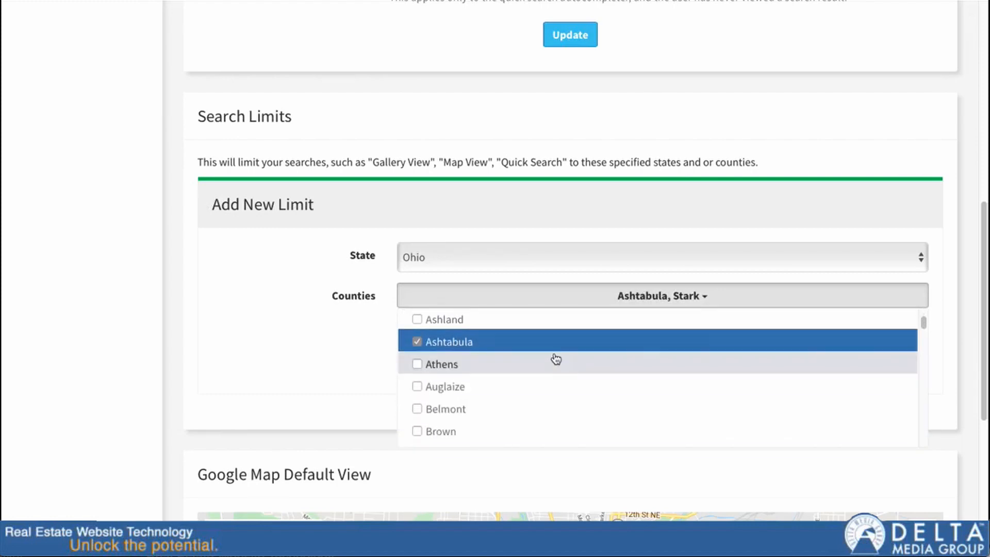
left_click(419, 363)
left_click(420, 408)
scroll(452, 420, "down", 1)
scroll(452, 420, "down", 2)
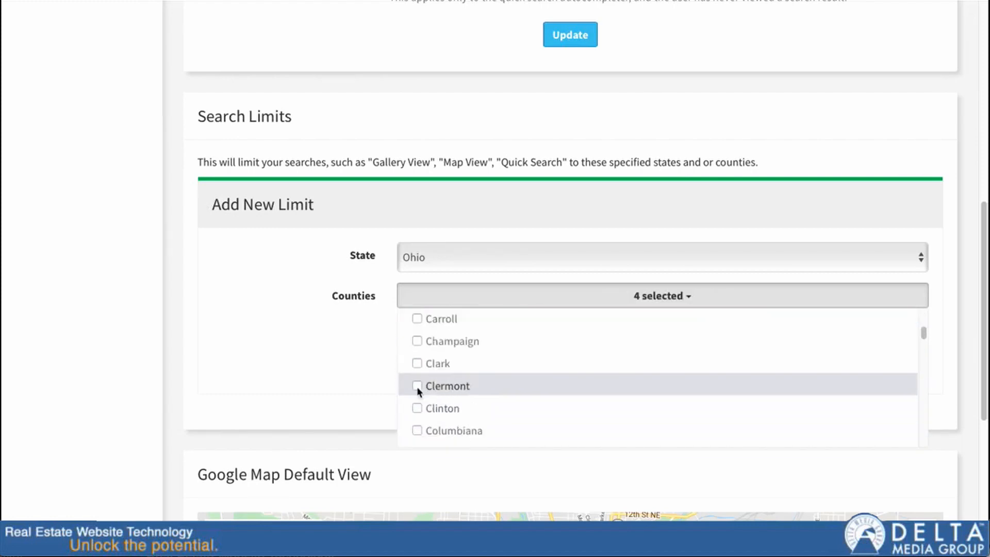
left_click(417, 386)
left_click(691, 297)
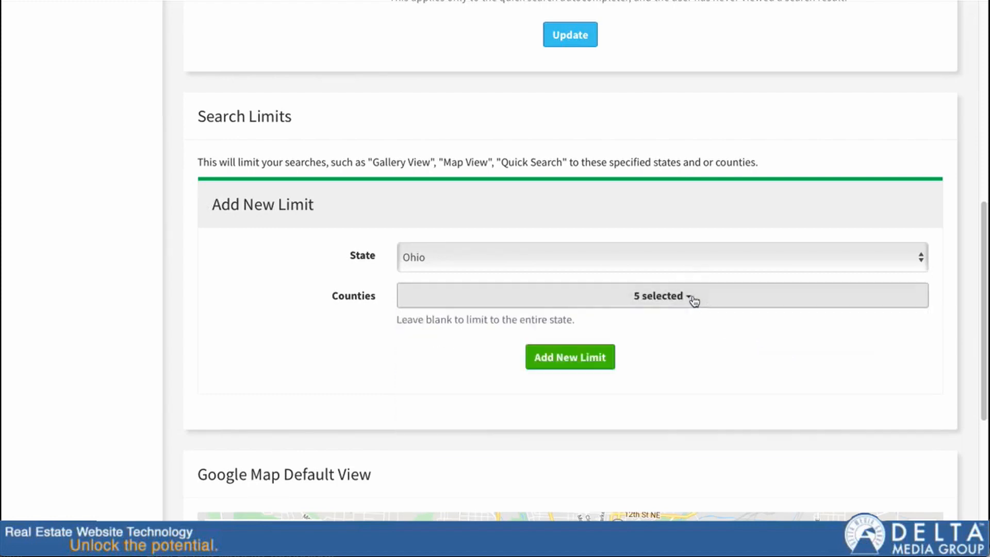
left_click(585, 361)
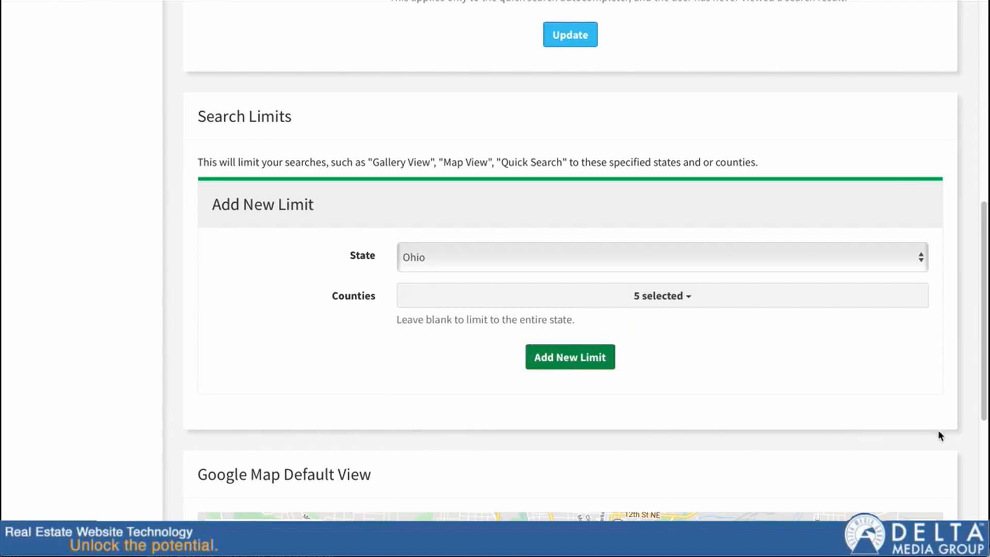
scroll(608, 448, "down", 1)
scroll(608, 448, "down", 10)
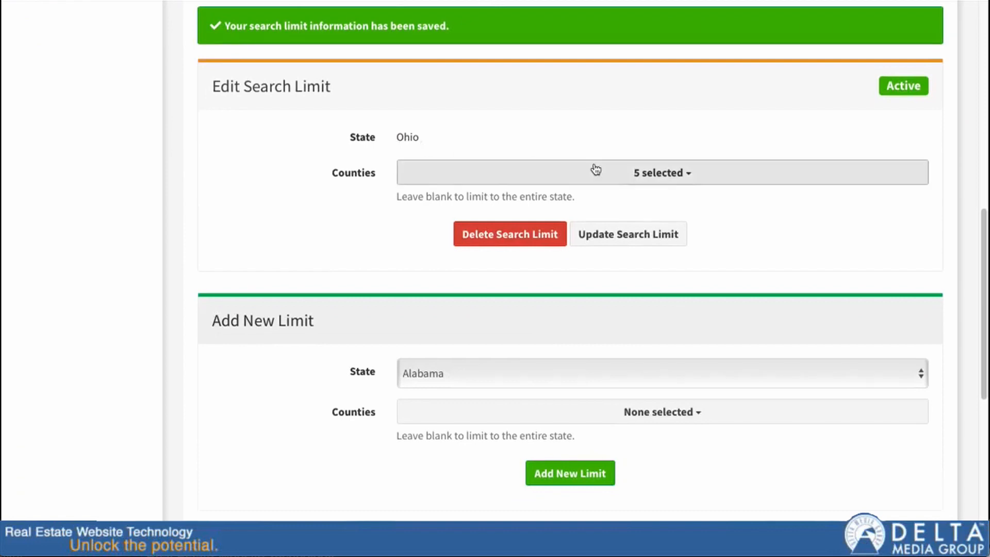
Check the saved Ohio limit's counties, then delete that limit and confirm the deletion
scroll(411, 335, "down", 1)
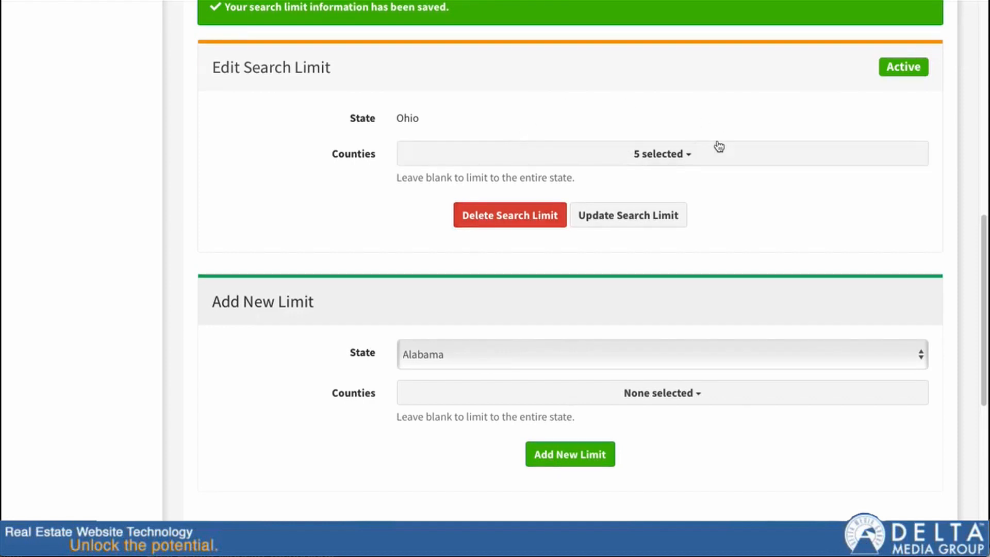
left_click(683, 152)
left_click(304, 199)
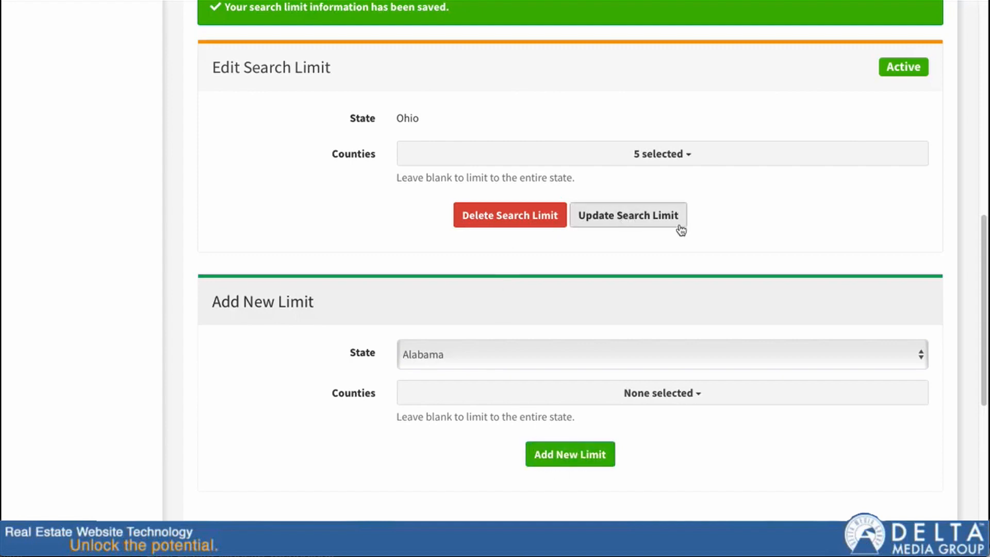
left_click(498, 221)
left_click(626, 277)
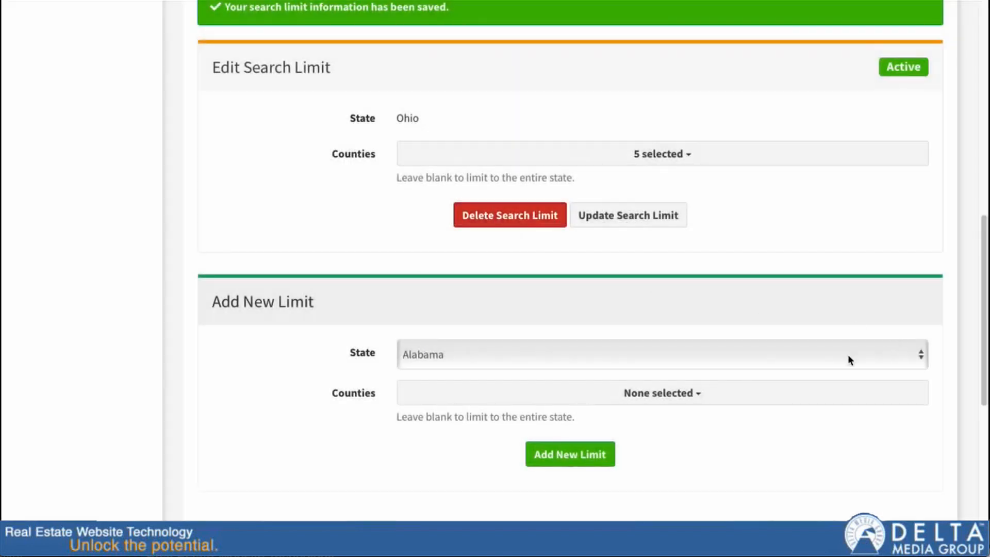
scroll(499, 309, "down", 9)
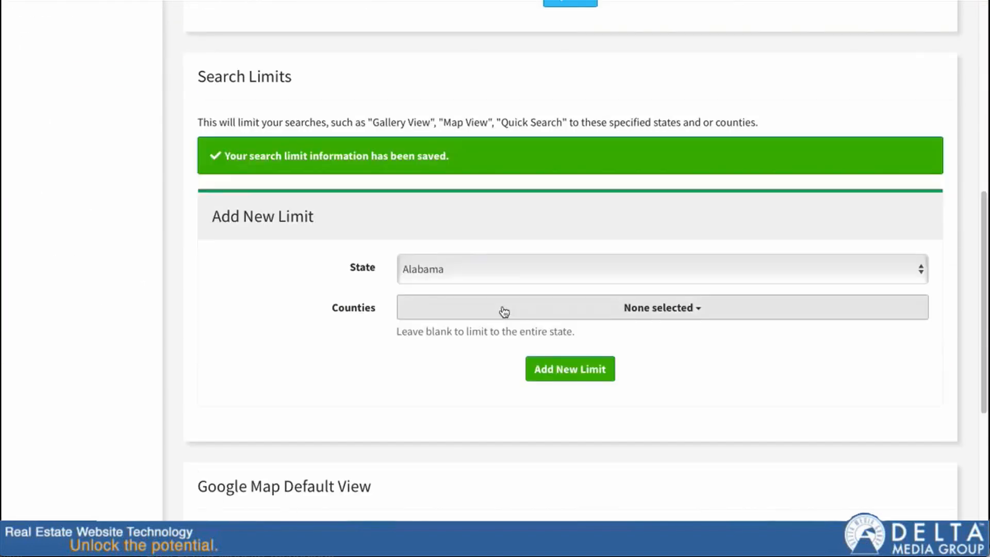
scroll(504, 312, "down", 2)
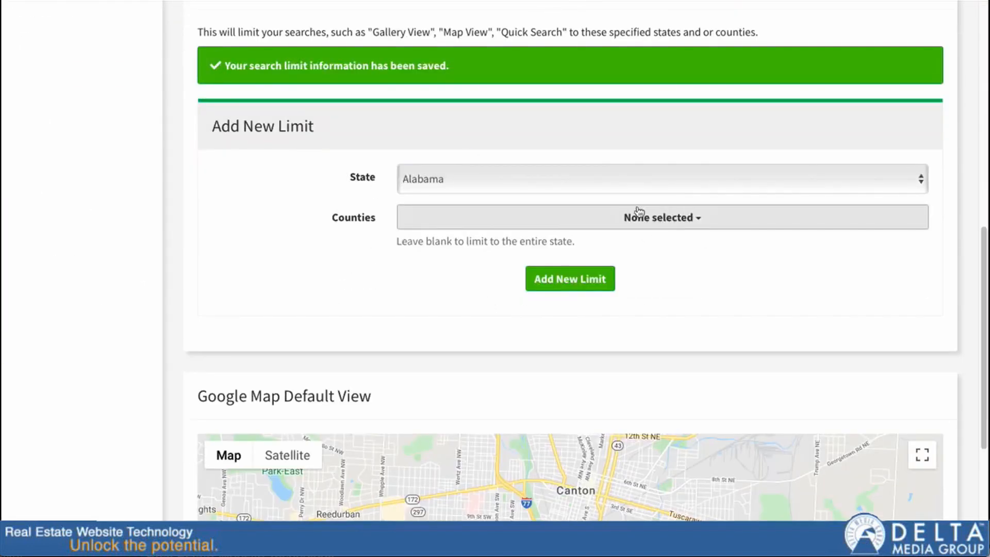
Switch the agent website's property search results to Map View
scroll(635, 210, "down", 6)
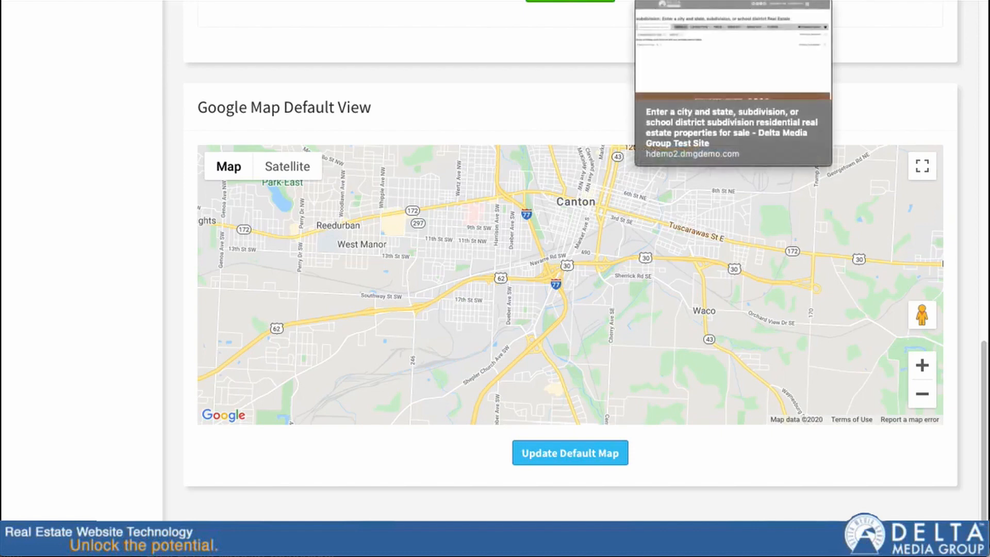
left_click(722, 1)
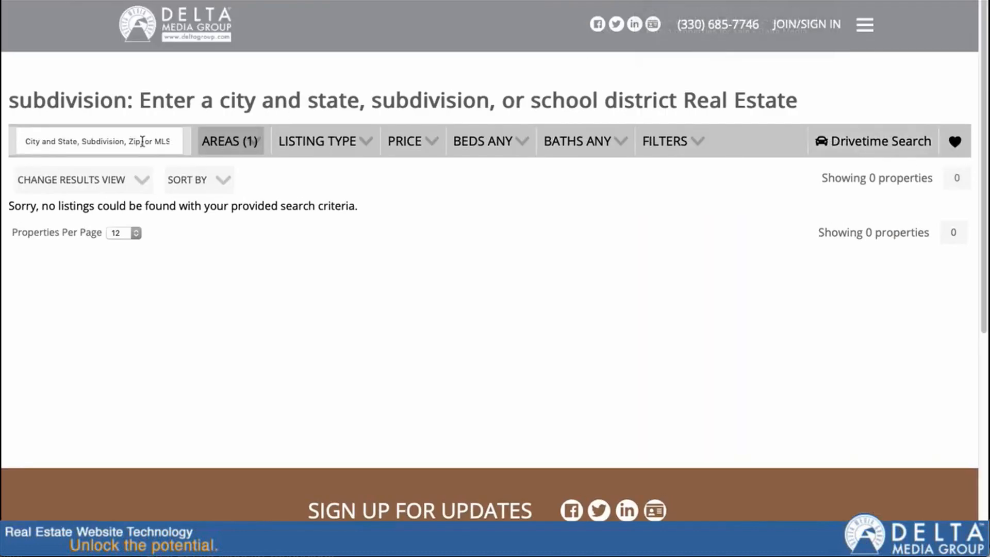
mouse_move(73, 180)
left_click(31, 194)
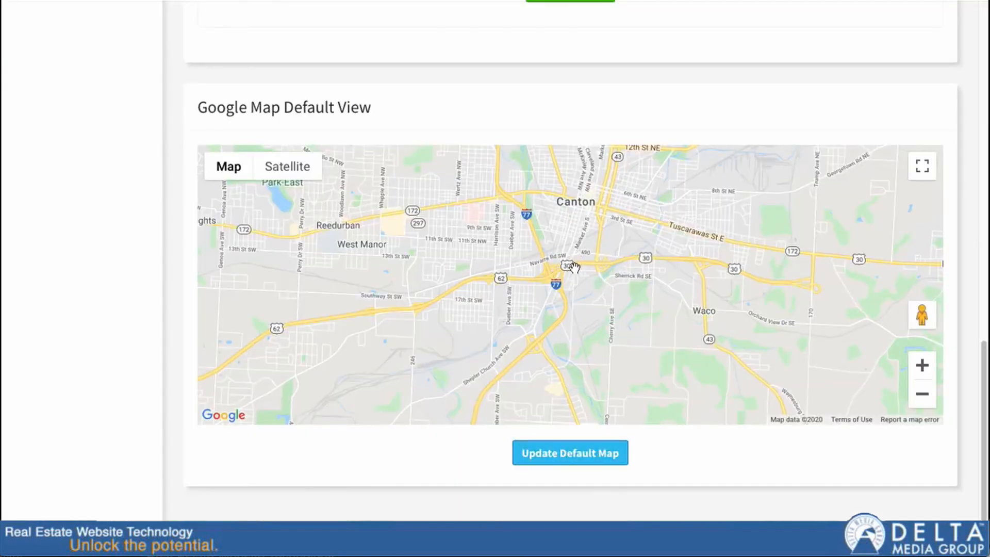
Pan the default Google map around Canton and zoom out one level to include Massillon and Louisville
left_click_drag(582, 235, 571, 316)
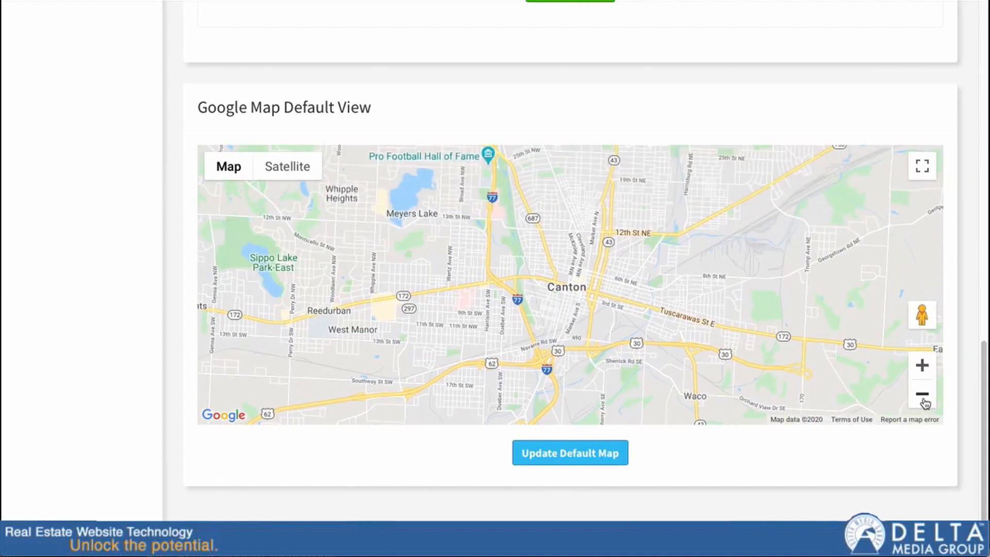
left_click_drag(466, 153, 663, 232)
left_click_drag(603, 245, 622, 246)
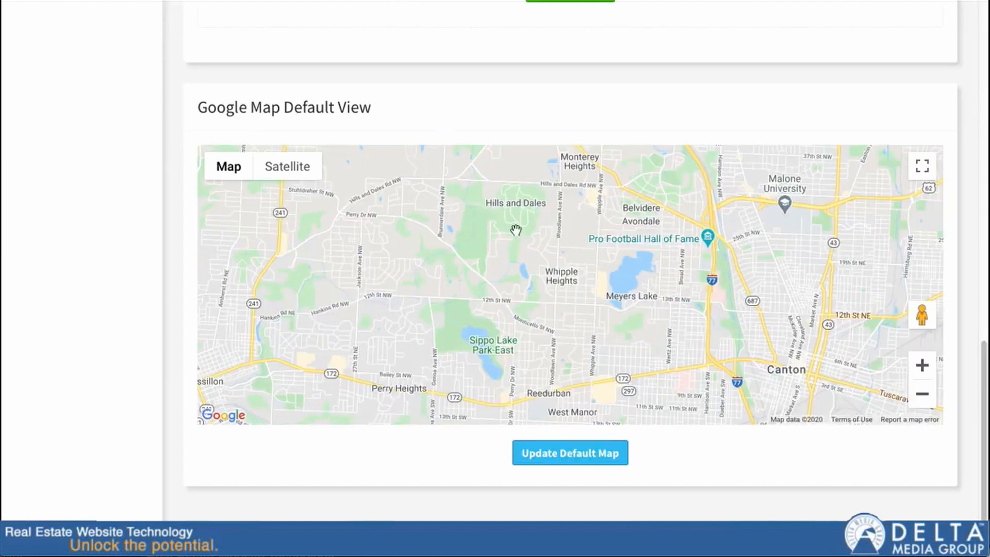
left_click_drag(568, 268, 618, 286)
left_click(925, 401)
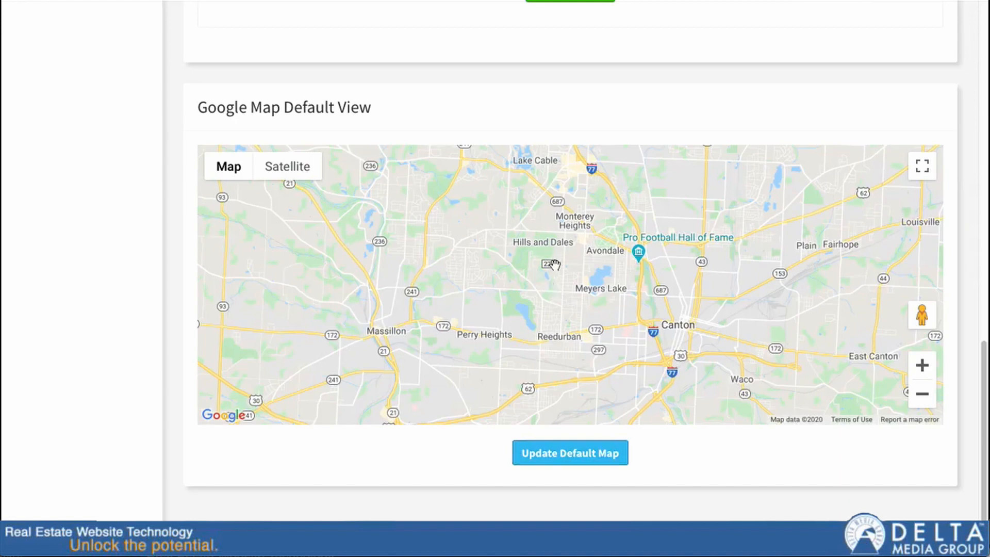
scroll(583, 268, "up", 10)
scroll(635, 261, "up", 5)
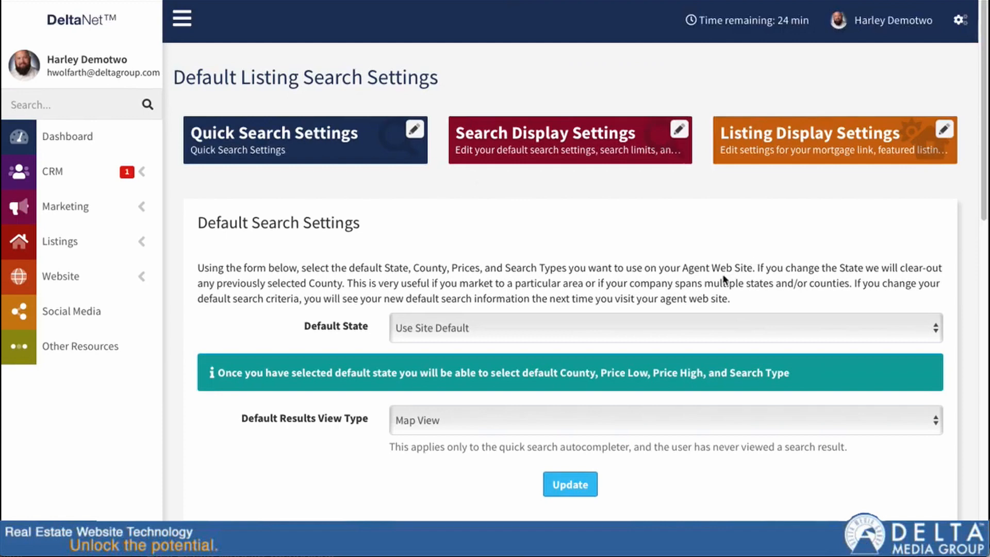
Go to Listing Display Settings through the gear menu's Property Search Settings
left_click(817, 147)
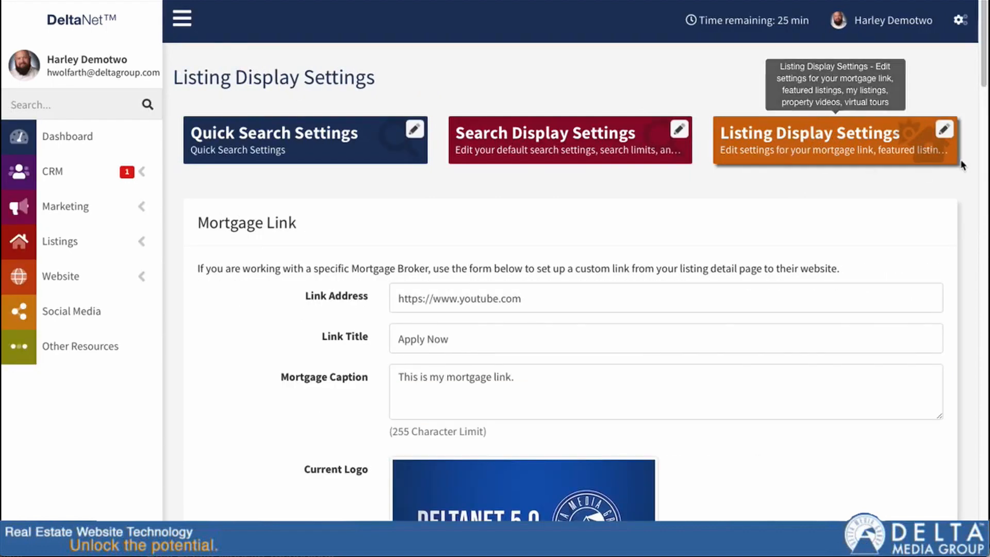
left_click(960, 20)
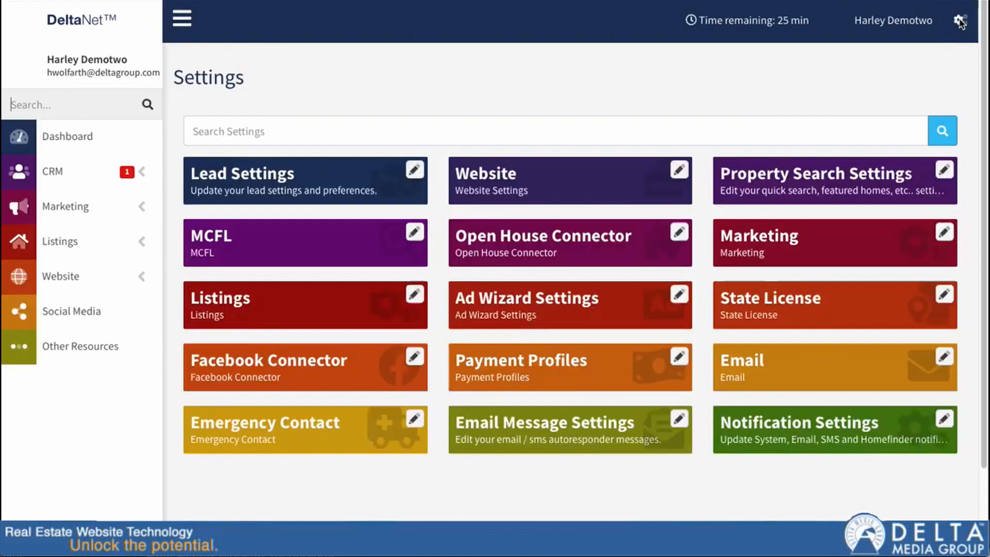
left_click(802, 192)
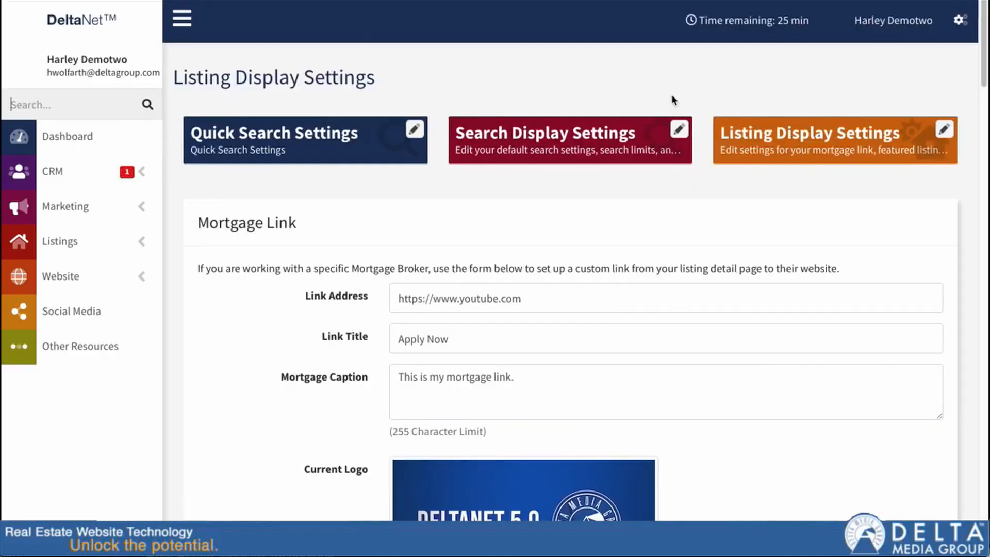
left_click(673, 101)
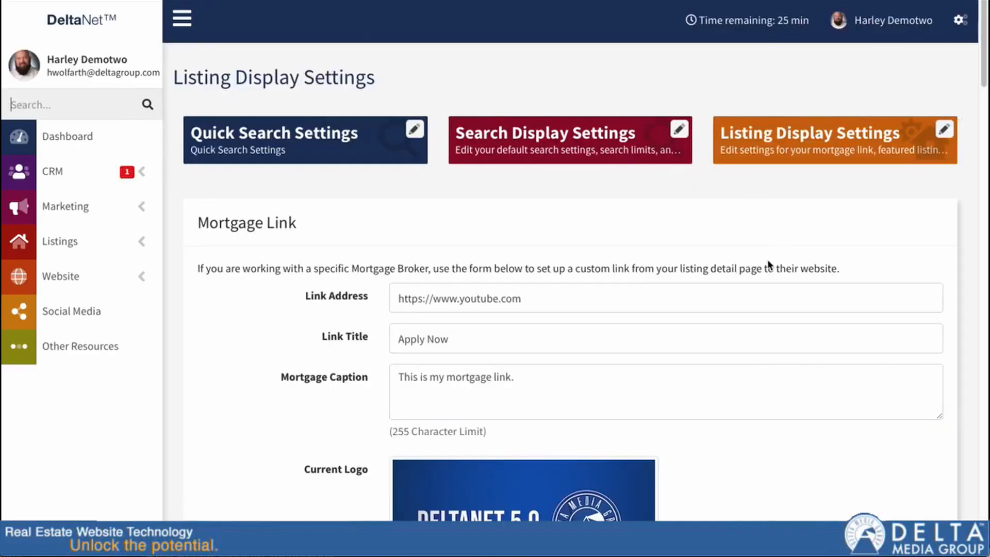
scroll(704, 332, "down", 1)
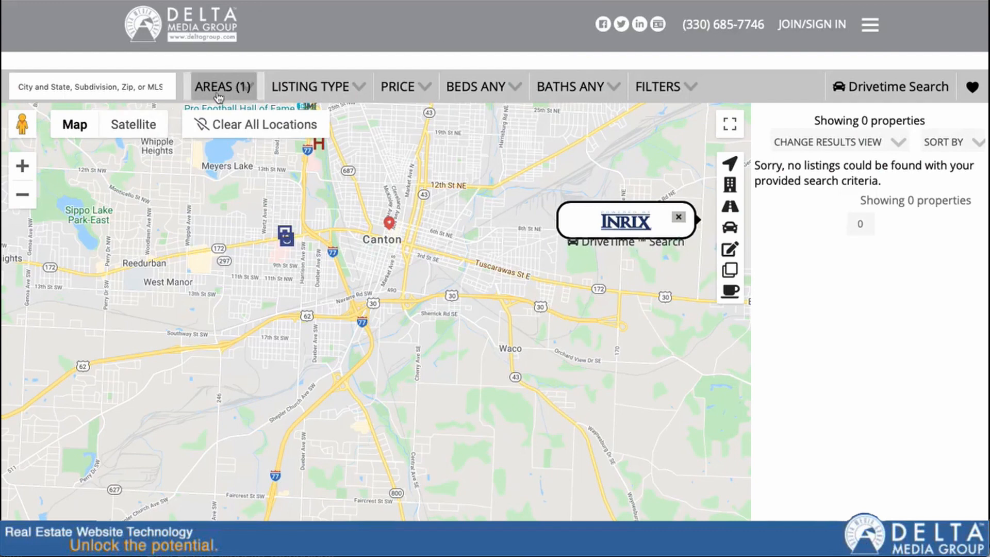
left_click(246, 89)
left_click(204, 158)
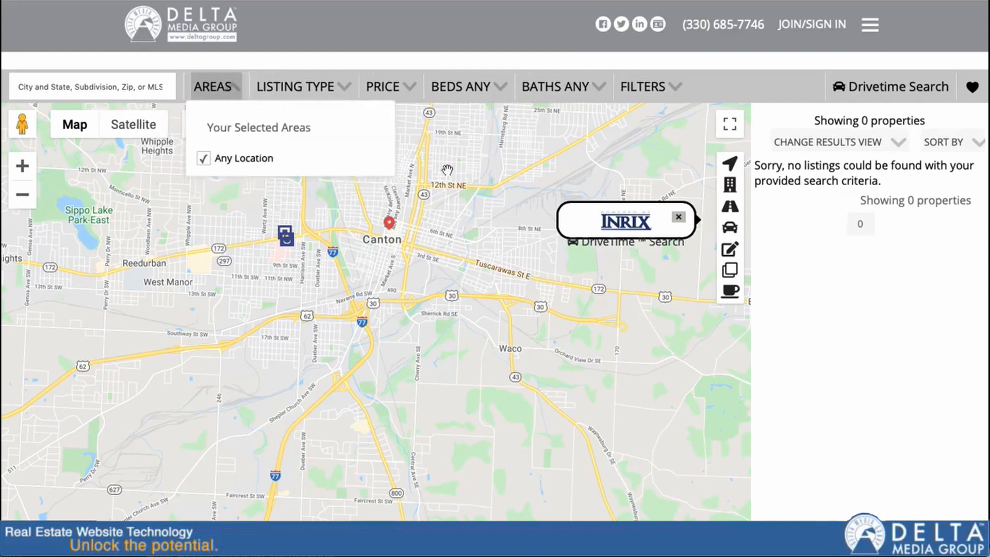
left_click(230, 87)
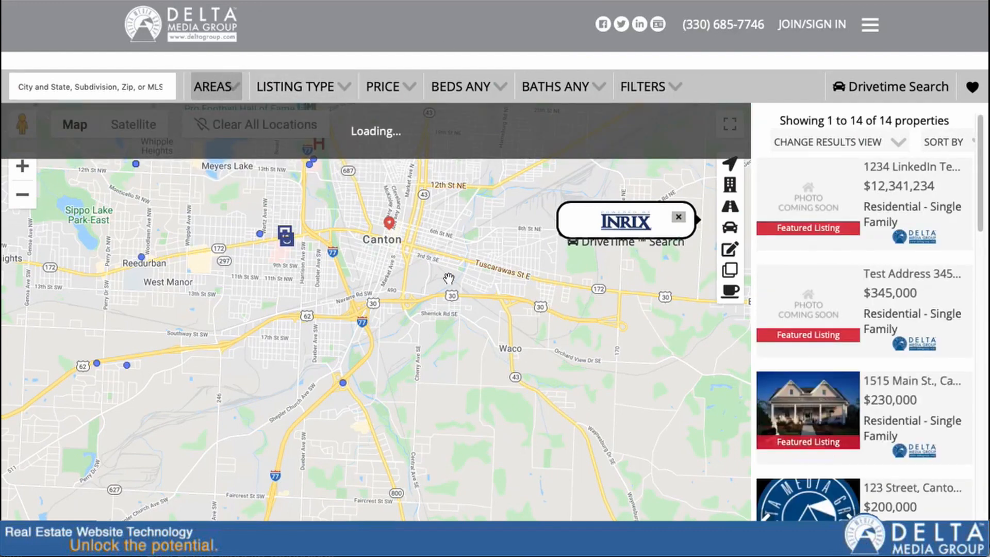
left_click(825, 397)
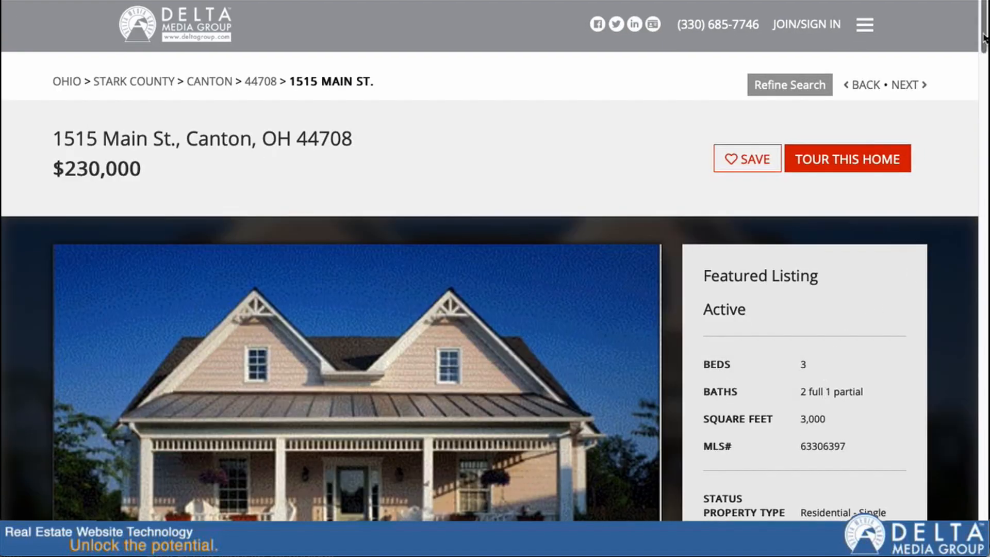
scroll(982, 90, "down", 10)
left_click_drag(982, 91, 982, 281)
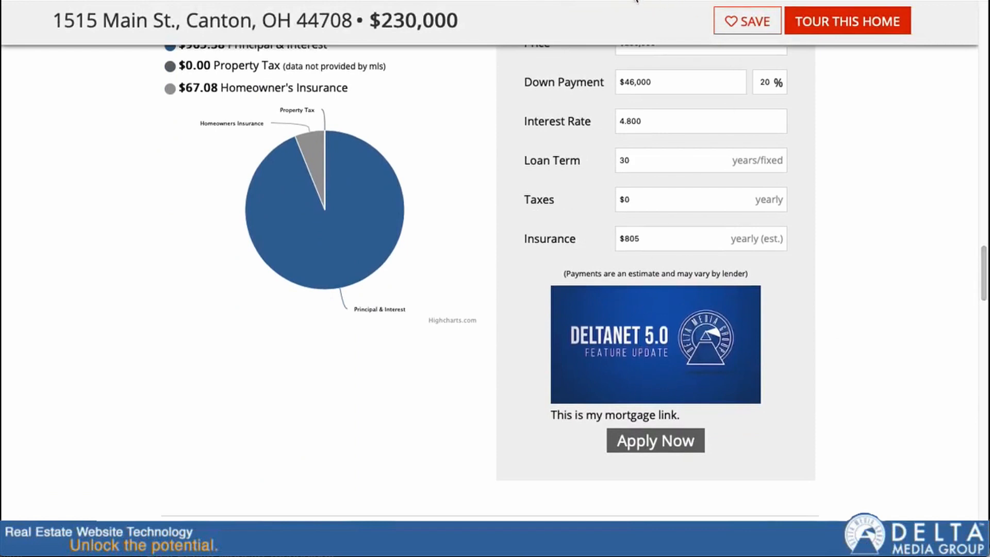
left_click(364, 0)
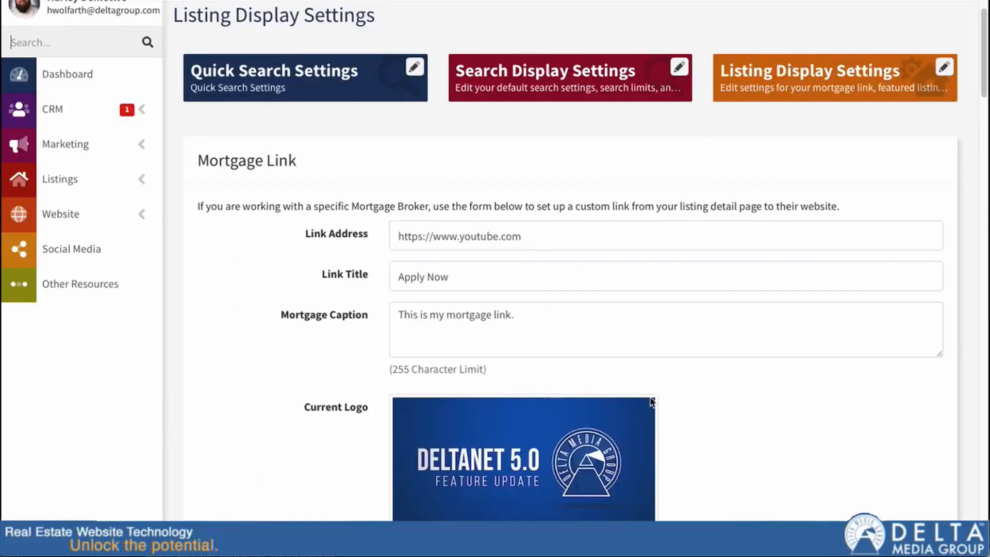
left_click_drag(982, 42, 976, 151)
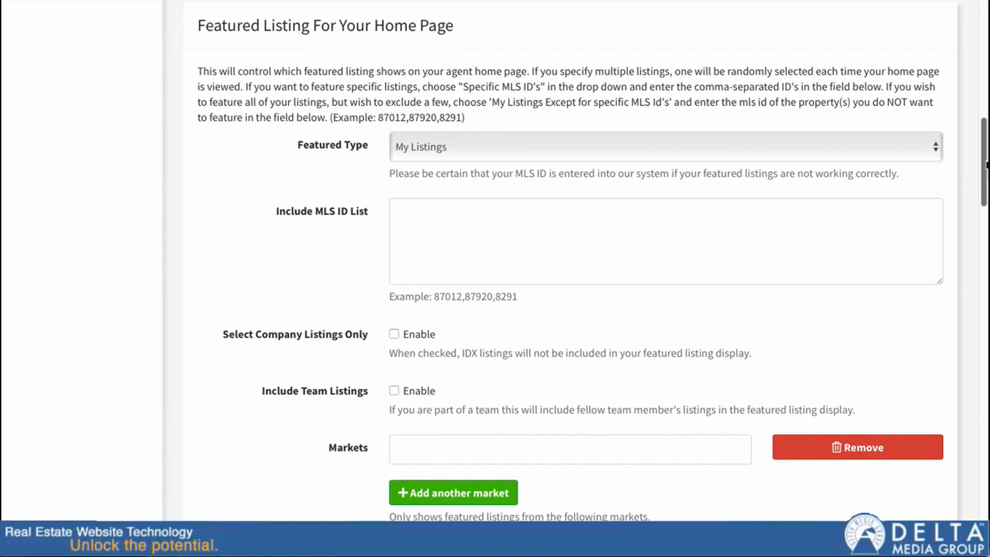
left_click_drag(979, 164, 959, 425)
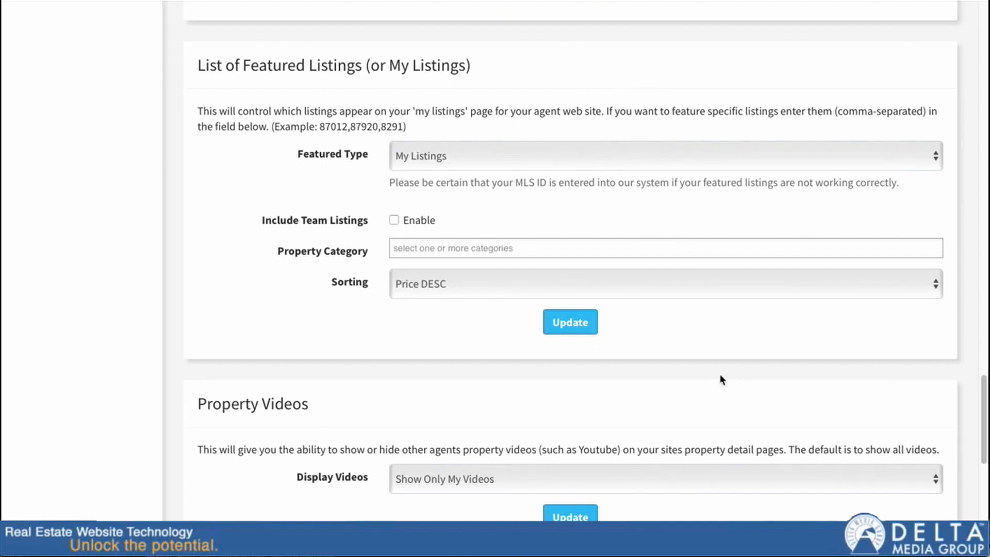
scroll(722, 374, "down", 3)
scroll(365, 249, "down", 2)
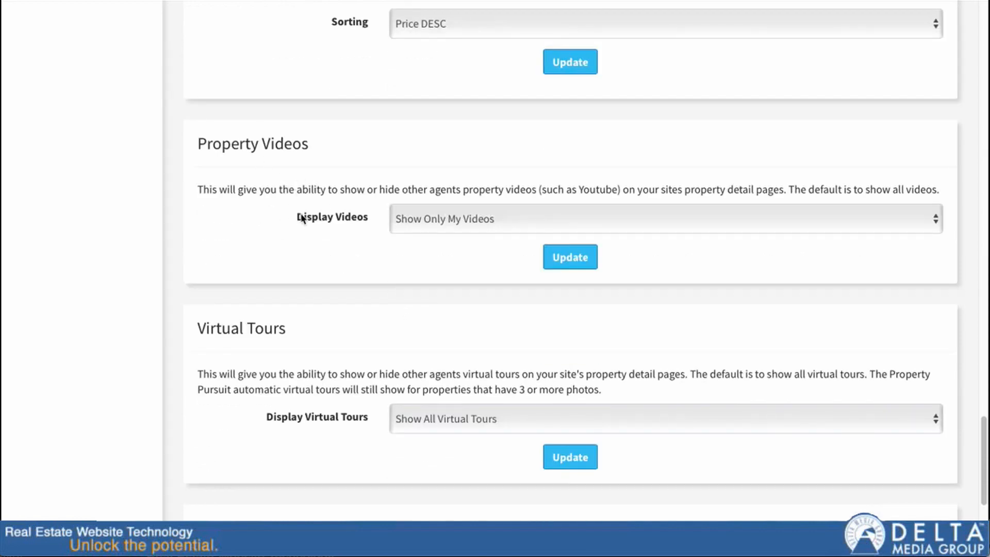
scroll(301, 221, "down", 1)
scroll(302, 222, "down", 1)
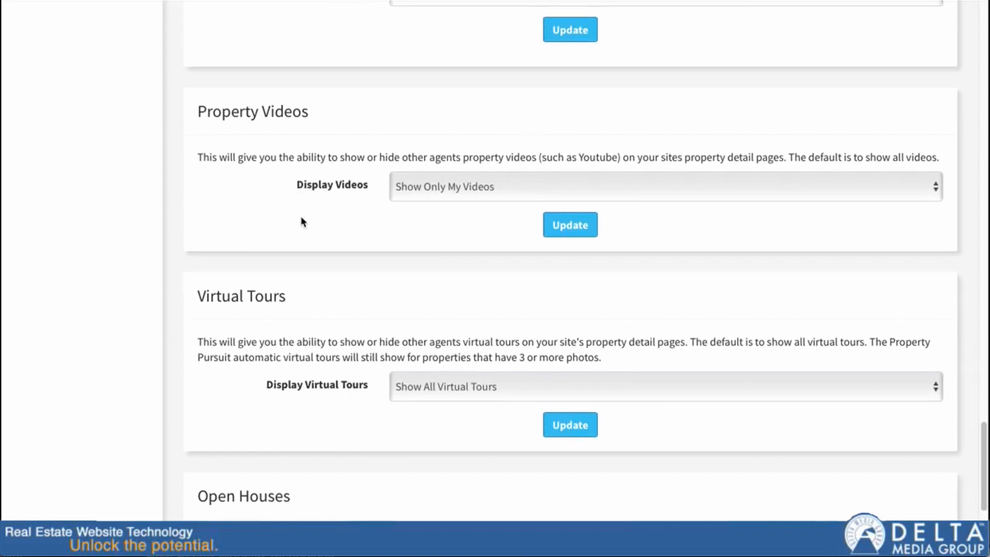
scroll(302, 222, "down", 4)
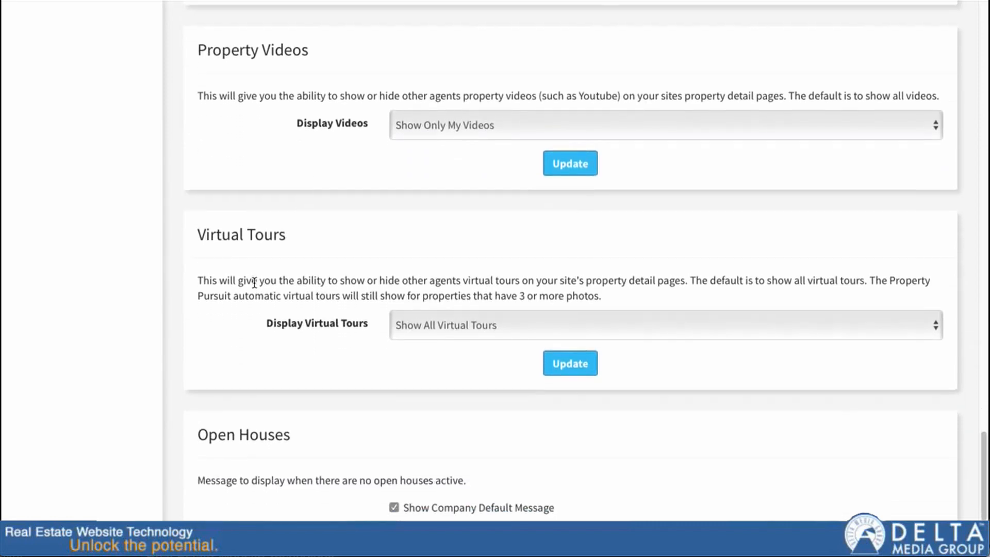
scroll(256, 281, "down", 15)
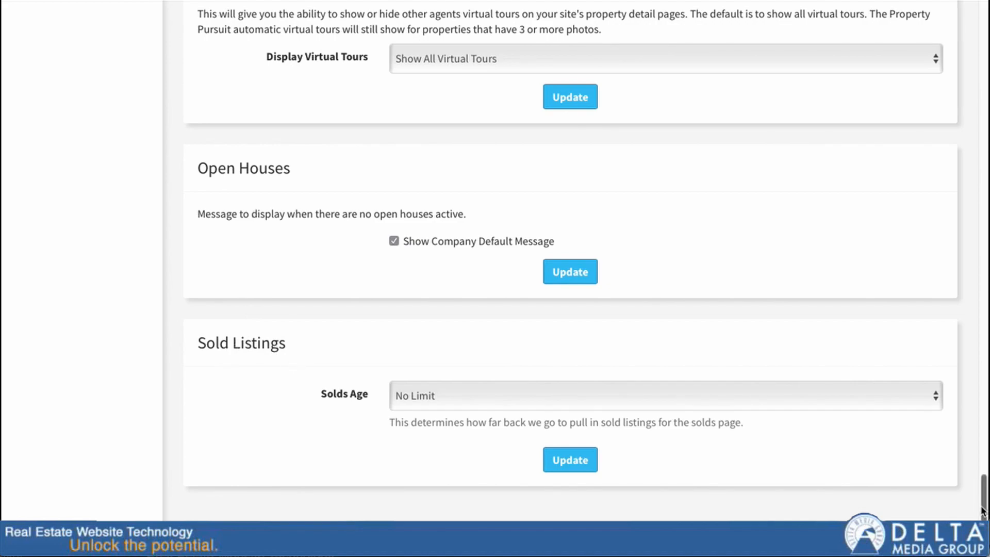
left_click_drag(983, 510, 972, 10)
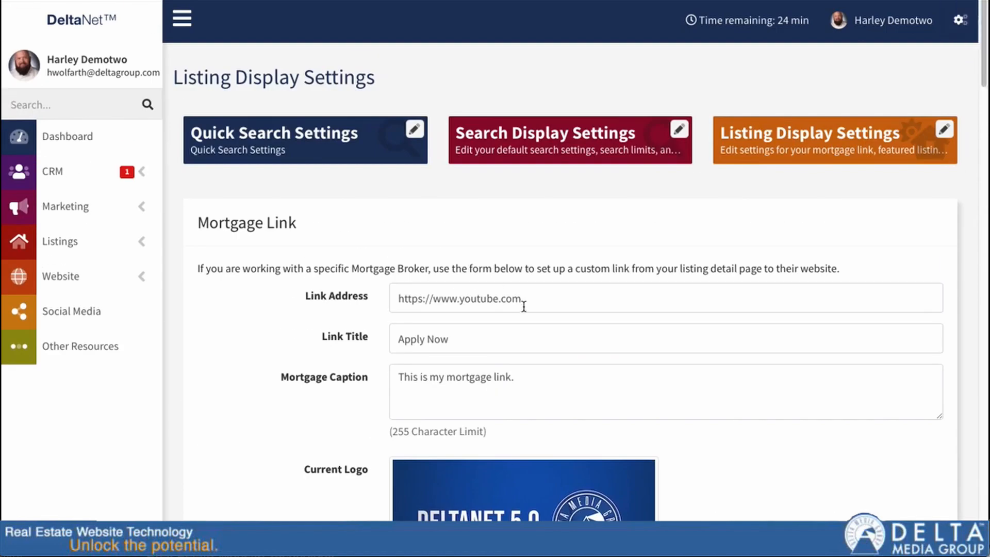